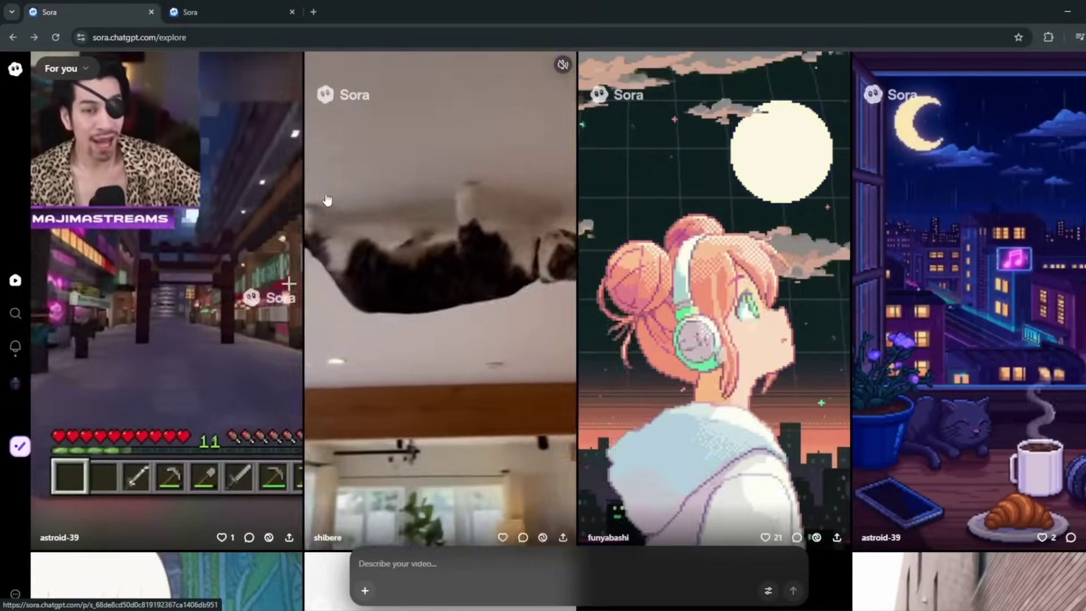
Step: Open the ceiling-cat video post in a new tab and view its post page
{"action": "middle_click", "coordinate": [296, 268]}
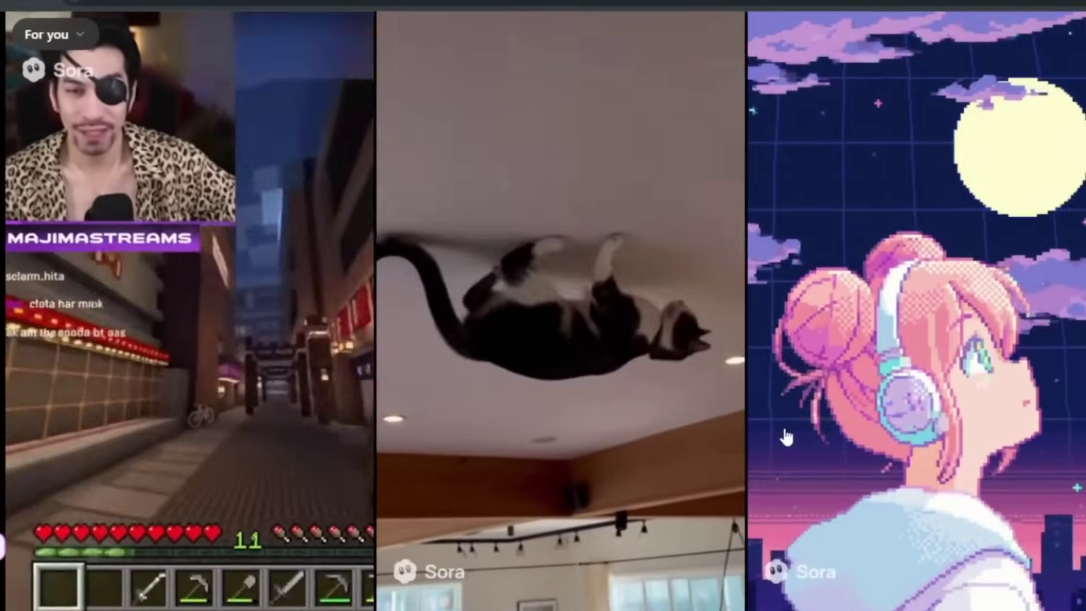
{"action": "right_click", "coordinate": [713, 267]}
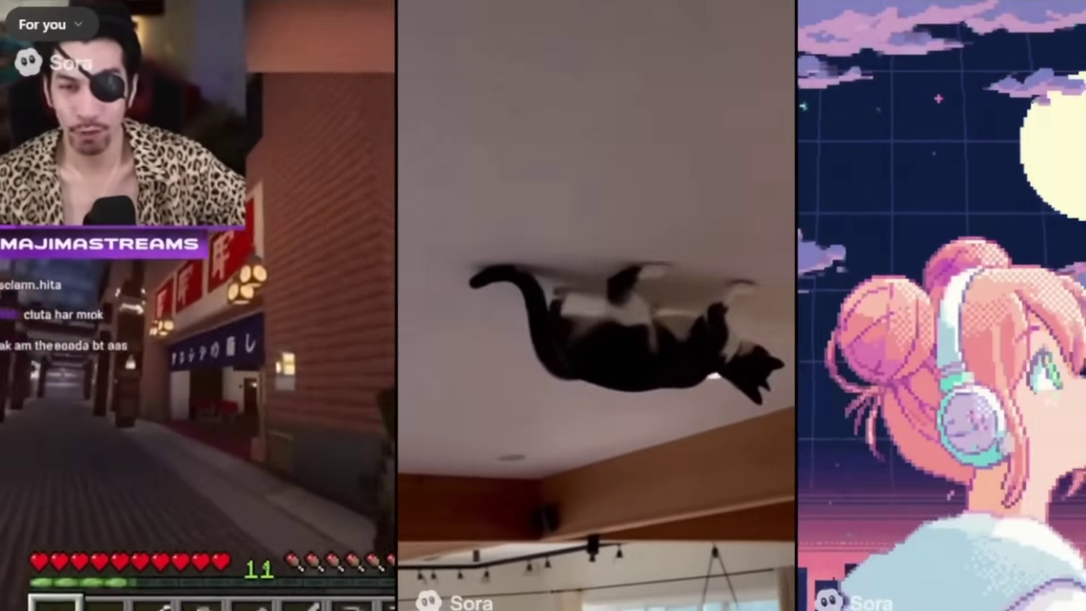
{"action": "key", "text": "Escape"}
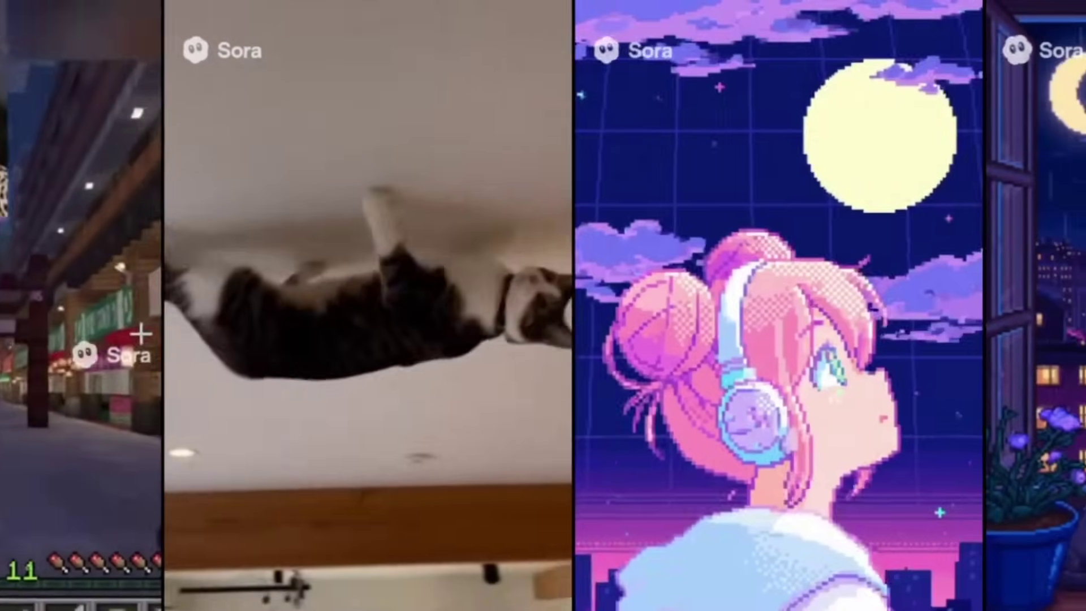
{"action": "left_click", "coordinate": [281, 163]}
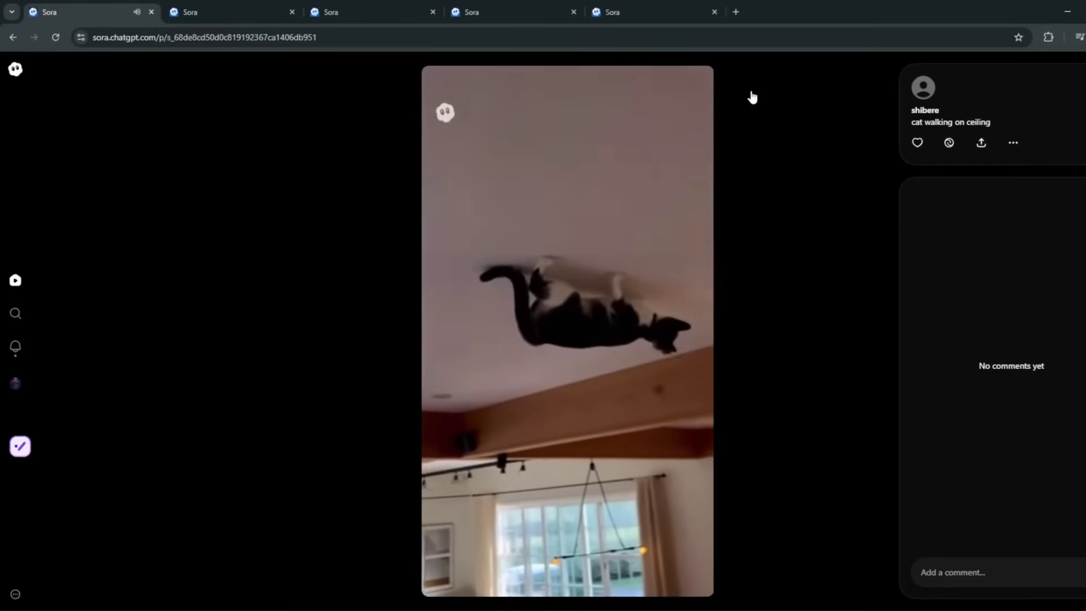
{"action": "scroll", "coordinate": [185, 145], "scroll_direction": "down", "scroll_amount": 1}
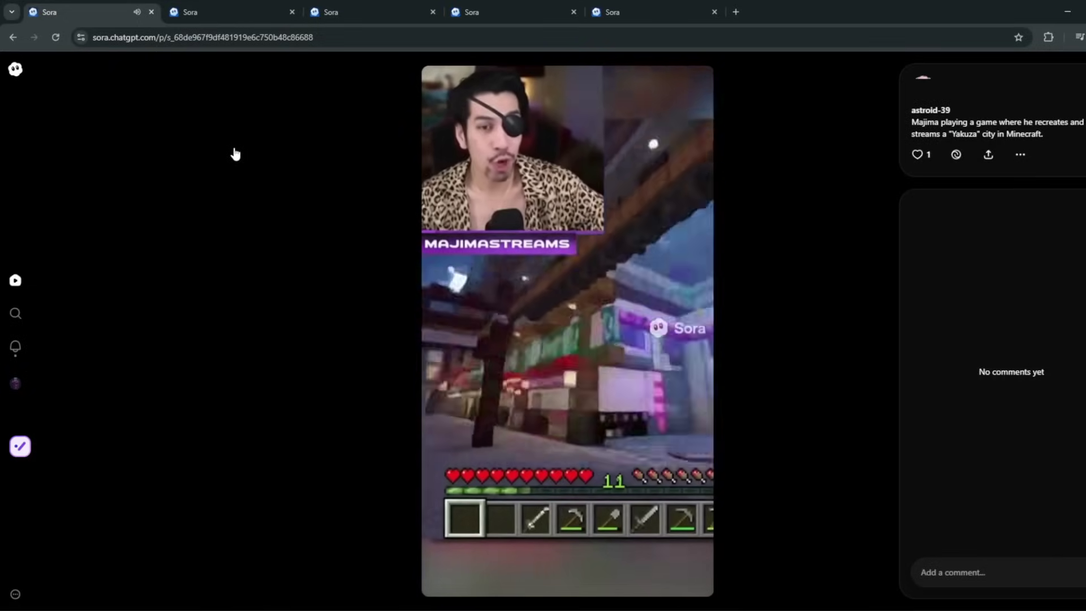
Step: Close the four extra Sora tabs and scroll back through the explore grid
{"action": "left_click", "coordinate": [291, 13]}
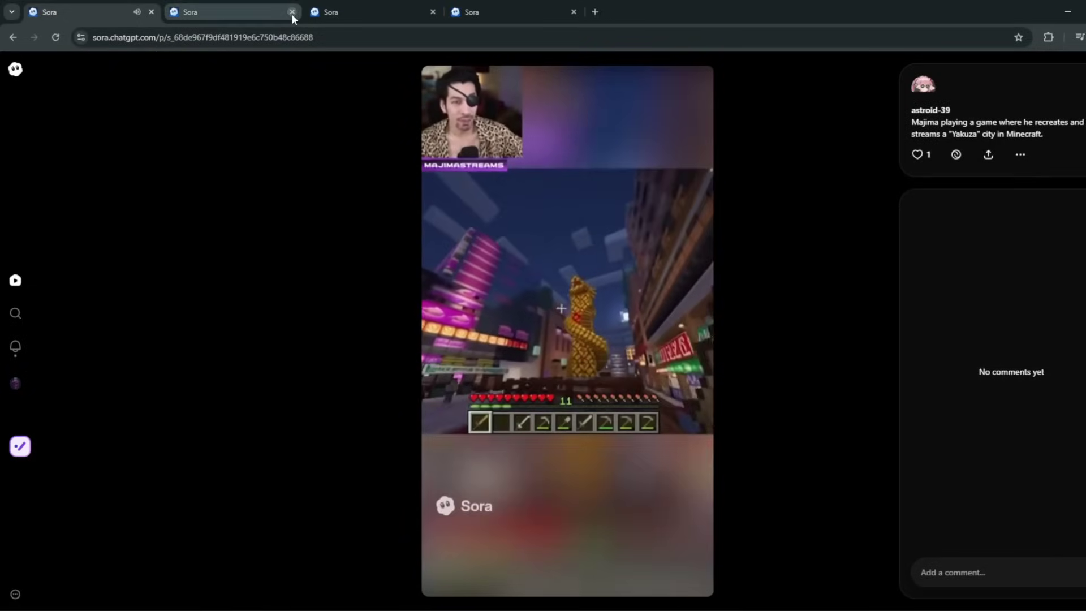
{"action": "left_click", "coordinate": [292, 12]}
{"action": "left_click", "coordinate": [291, 12]}
{"action": "left_click", "coordinate": [291, 13]}
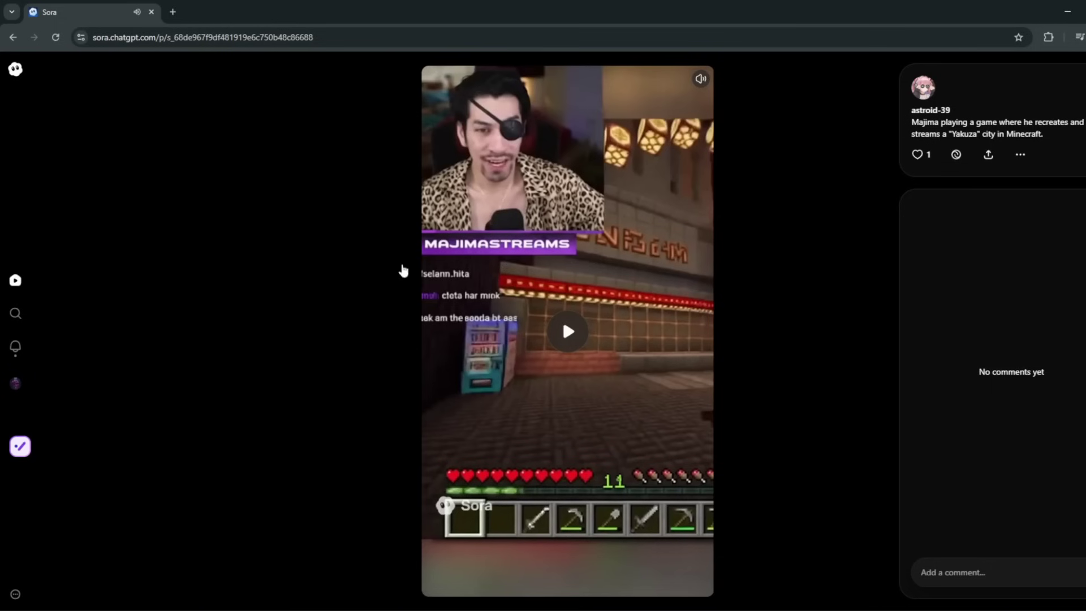
{"action": "left_click", "coordinate": [80, 301]}
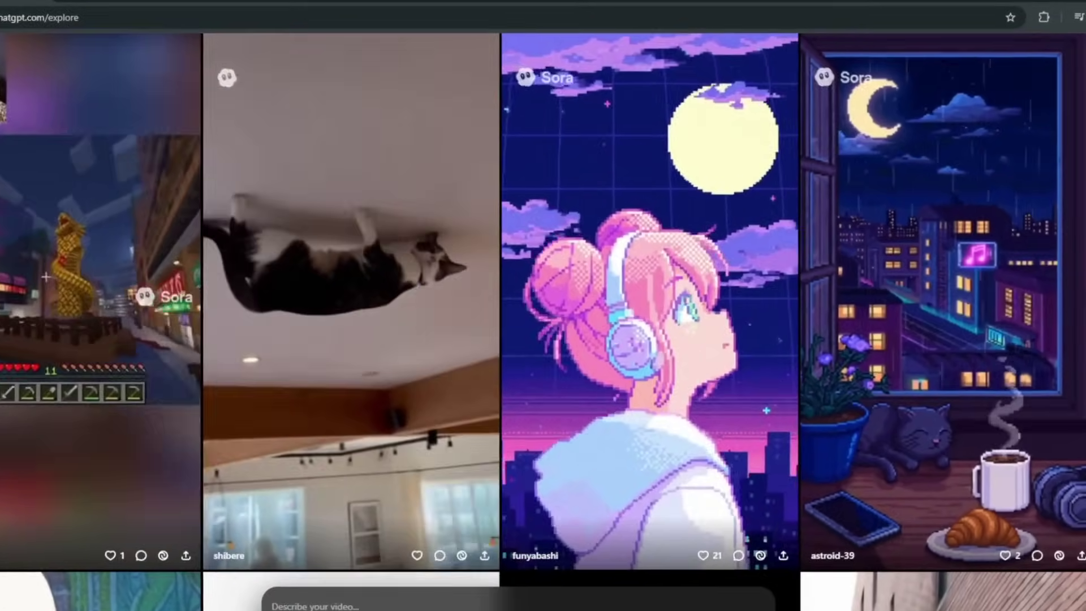
{"action": "scroll", "coordinate": [405, 243], "scroll_direction": "down", "scroll_amount": 5}
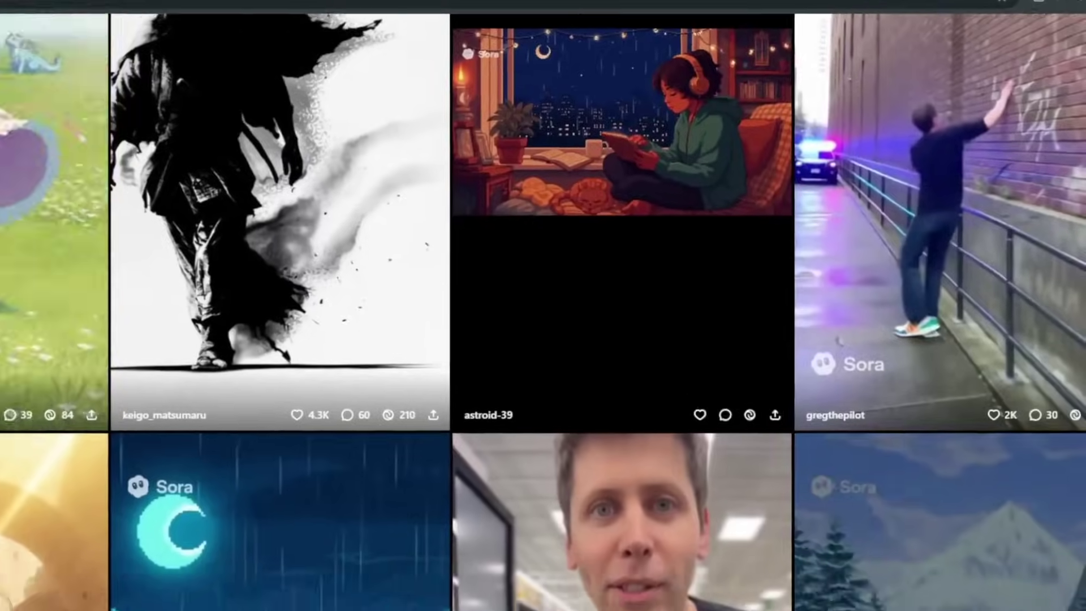
{"action": "scroll", "coordinate": [543, 305], "scroll_direction": "down", "scroll_amount": 5}
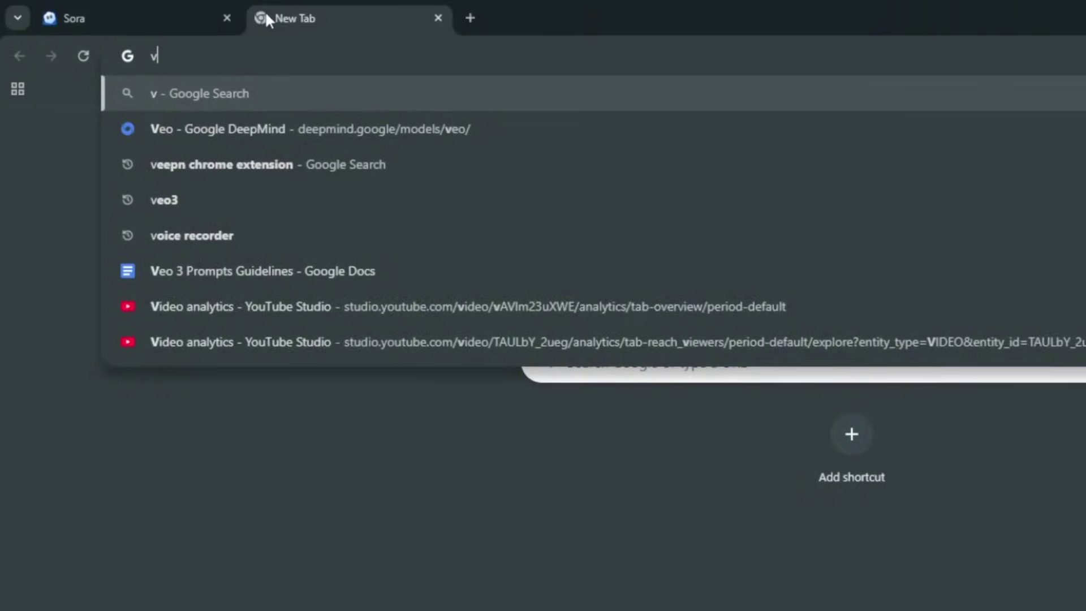
Step: Search 'veo' in the new tab and load the Veo – Google DeepMind page
{"action": "type", "text": "eo"}
{"action": "key", "text": "Return"}
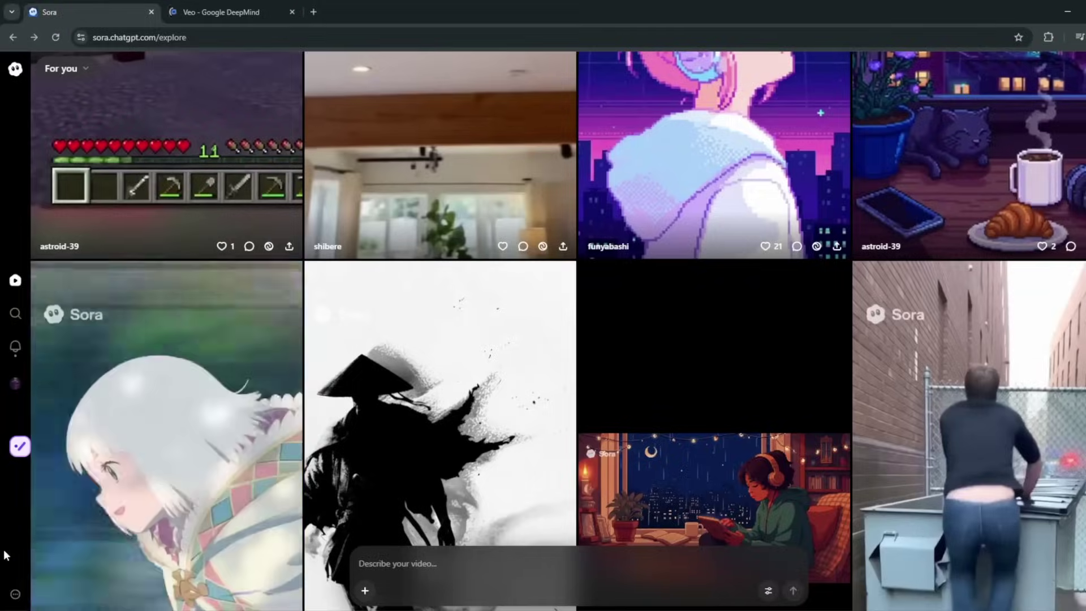
{"action": "left_click", "coordinate": [15, 593]}
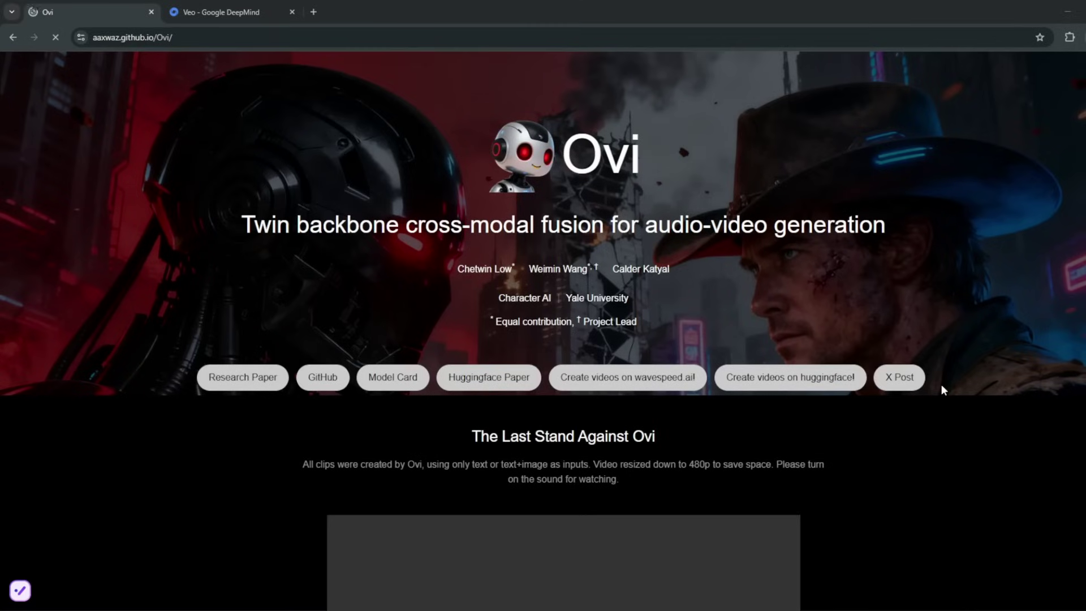
Step: Highlight the Ovi page's main heading and the High-Quality Synchronized Audio heading
{"action": "left_click_drag", "start_coordinate": [245, 222], "coordinate": [961, 227]}
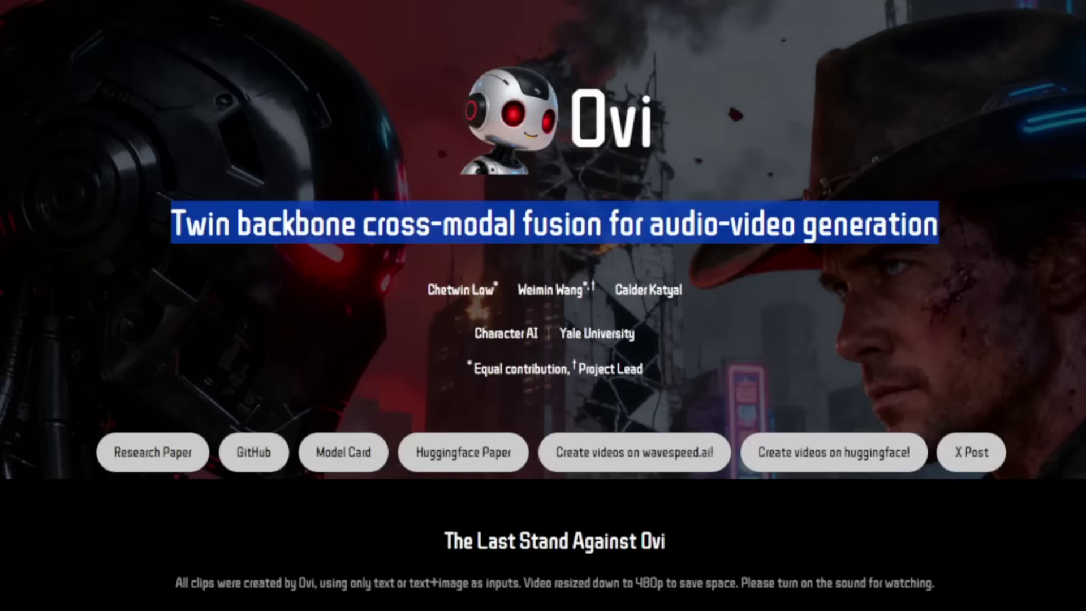
{"action": "scroll", "coordinate": [543, 306], "scroll_direction": "down", "scroll_amount": 5}
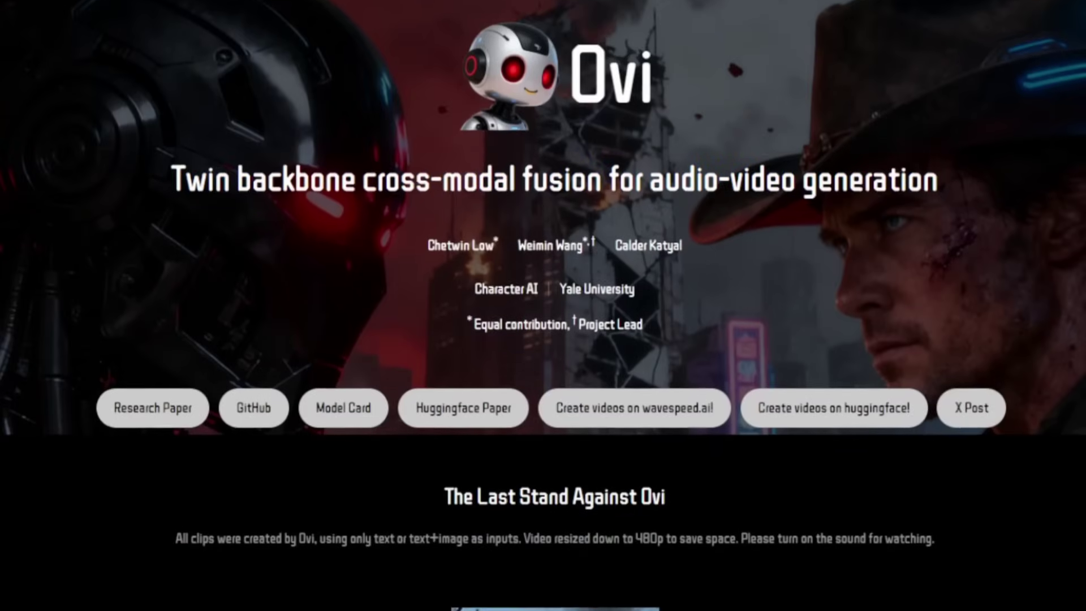
{"action": "scroll", "coordinate": [543, 305], "scroll_direction": "down", "scroll_amount": 4}
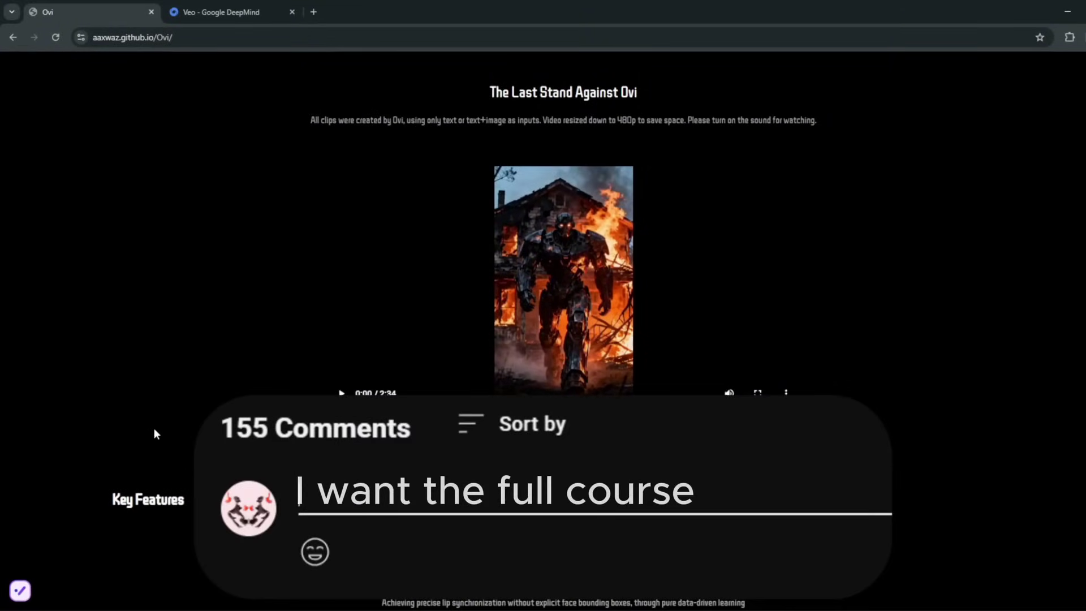
{"action": "scroll", "coordinate": [170, 443], "scroll_direction": "down", "scroll_amount": 1}
{"action": "left_click_drag", "start_coordinate": [491, 503], "coordinate": [643, 503]}
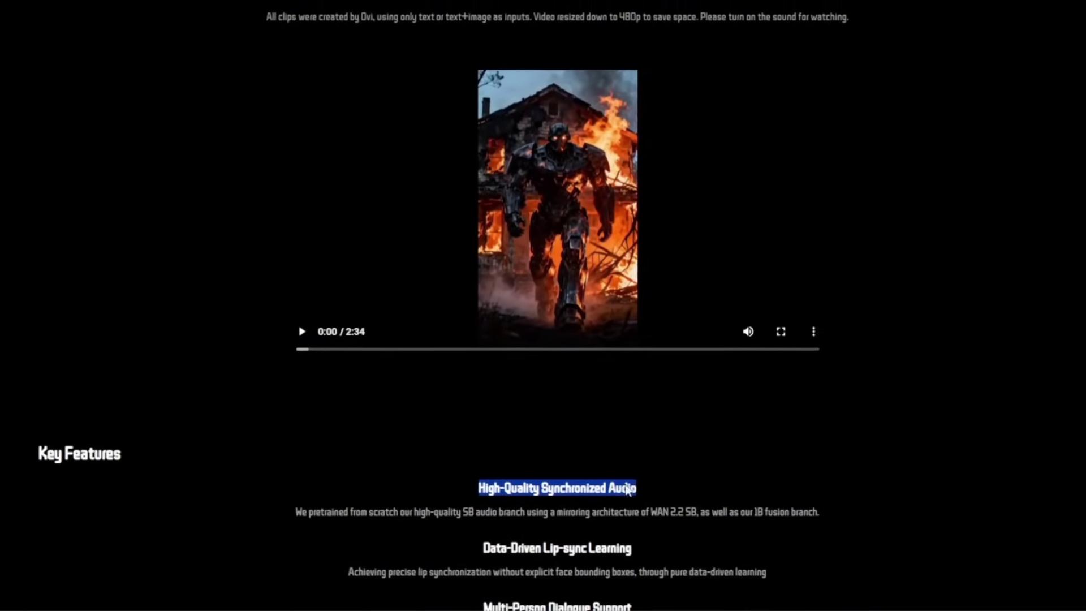
{"action": "left_click", "coordinate": [164, 537]}
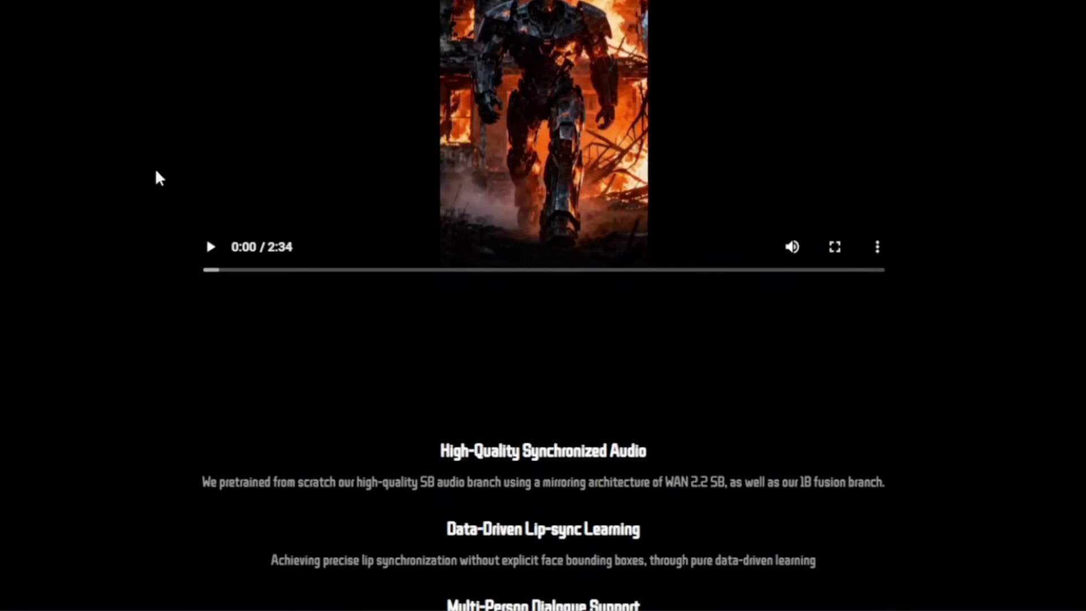
Step: Play 'The Last Stand Against Ovi' demo reel full screen and adjust its volume
{"action": "scroll", "coordinate": [112, 94], "scroll_direction": "up", "scroll_amount": 5}
{"action": "scroll", "coordinate": [282, 144], "scroll_direction": "down", "scroll_amount": 1}
{"action": "scroll", "coordinate": [97, 74], "scroll_direction": "up", "scroll_amount": 1}
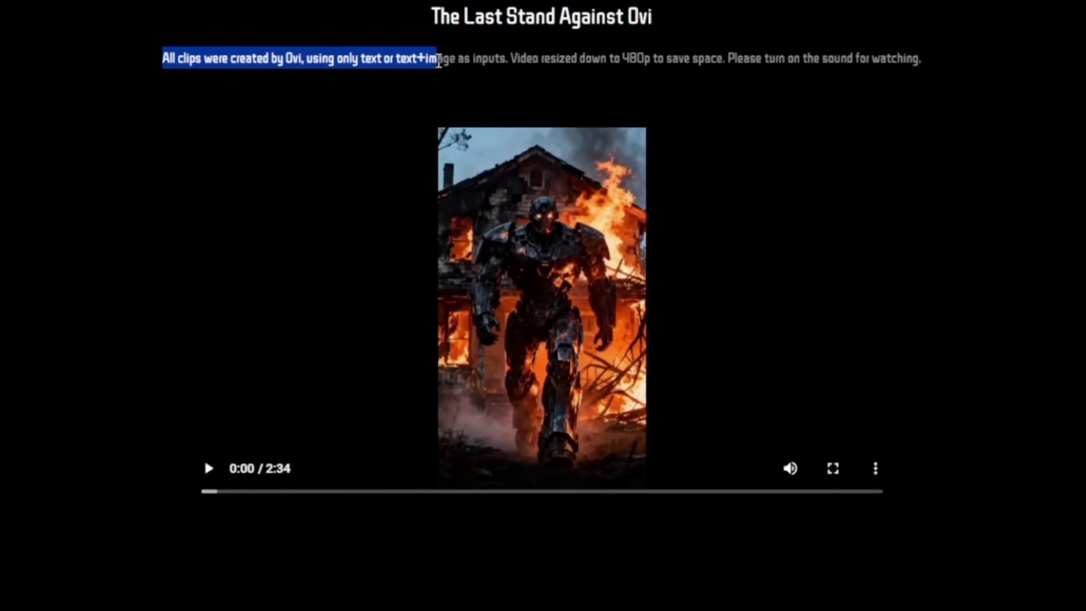
{"action": "scroll", "coordinate": [1073, 446], "scroll_direction": "down", "scroll_amount": 3}
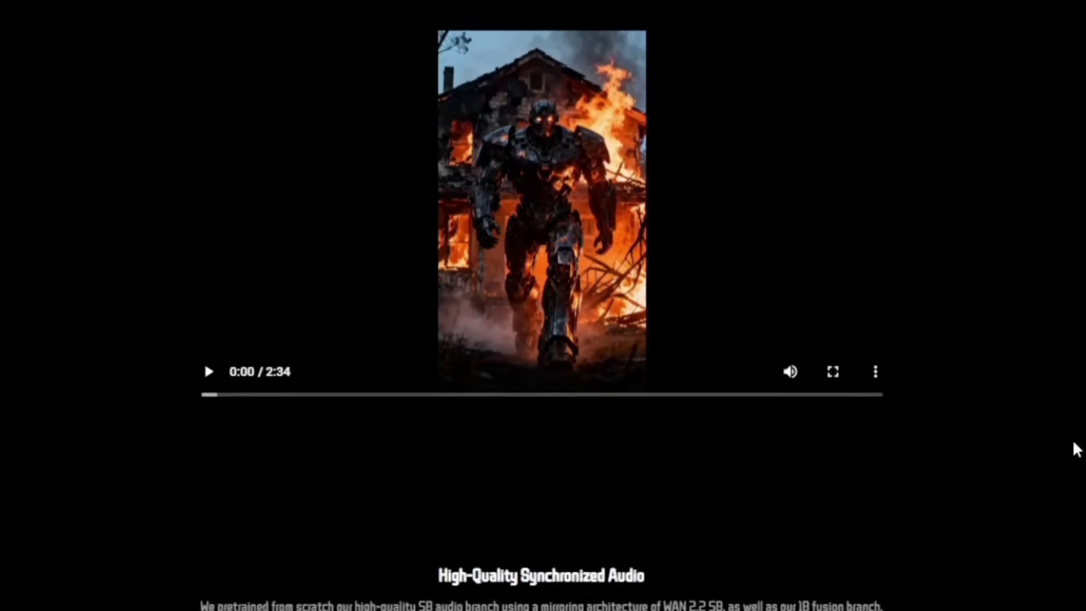
{"action": "left_click", "coordinate": [818, 284]}
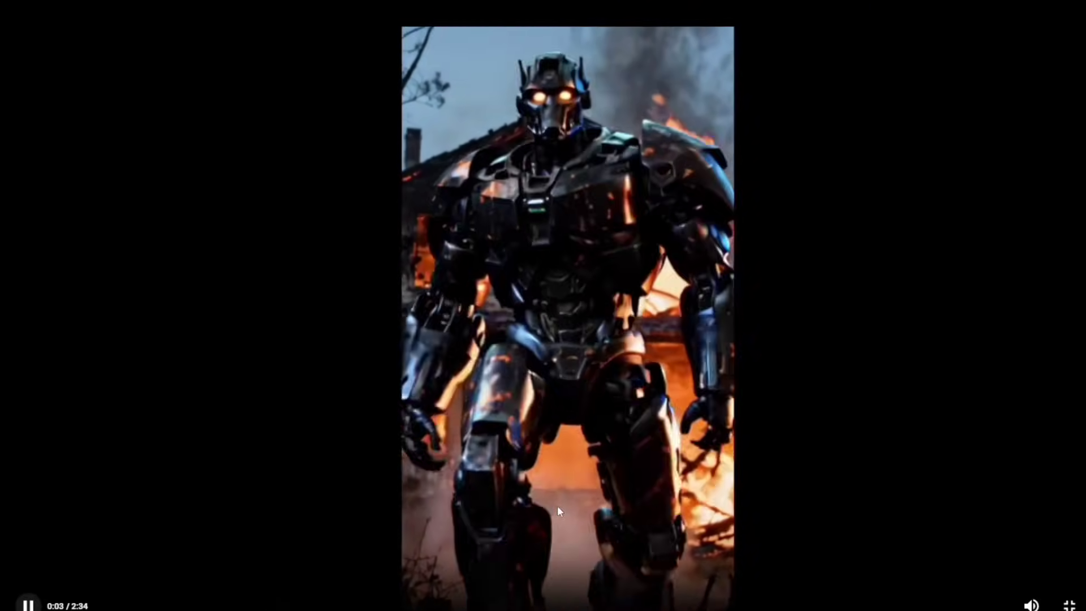
{"action": "key", "text": "Up"}
{"action": "key", "text": "Up"}
{"action": "key", "text": "Up"}
{"action": "key", "text": "Up"}
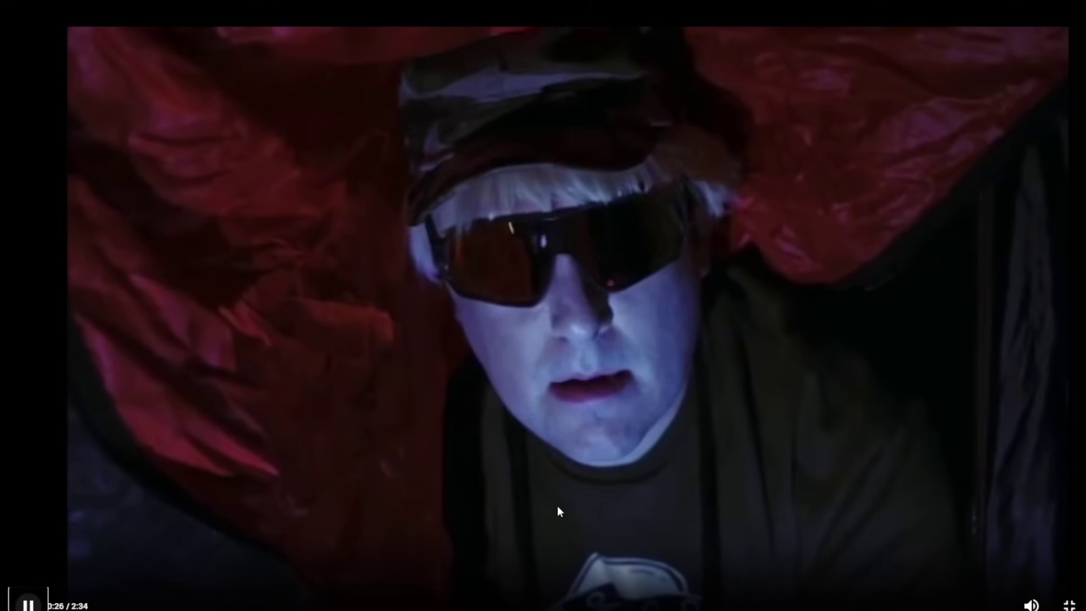
Step: Exit full screen, pause the demo reel and highlight the High-Quality Synchronized Audio heading
{"action": "left_click", "coordinate": [1068, 603]}
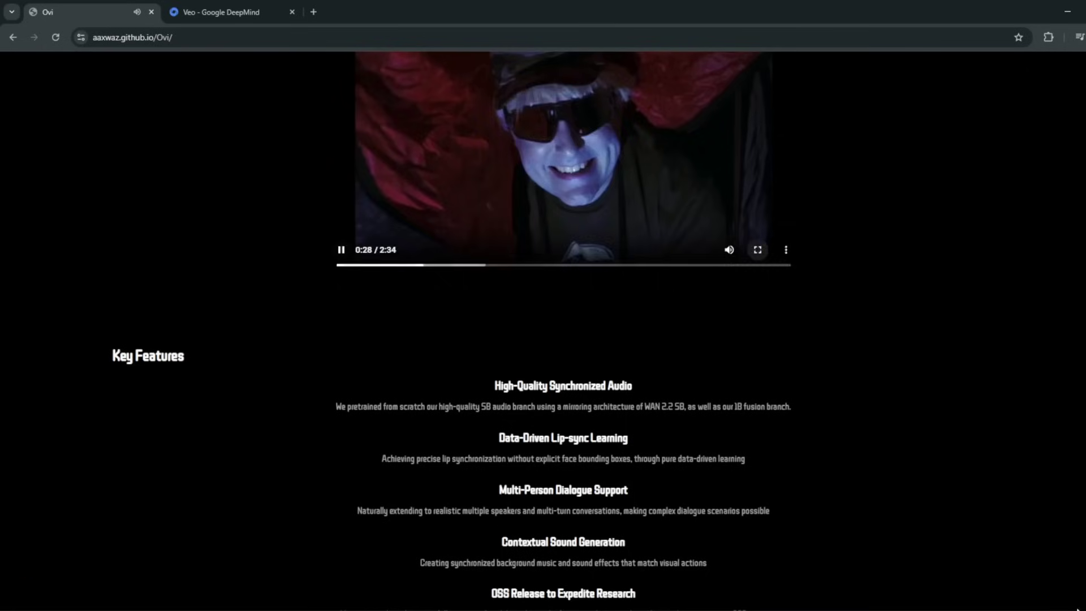
{"action": "left_click", "coordinate": [341, 250]}
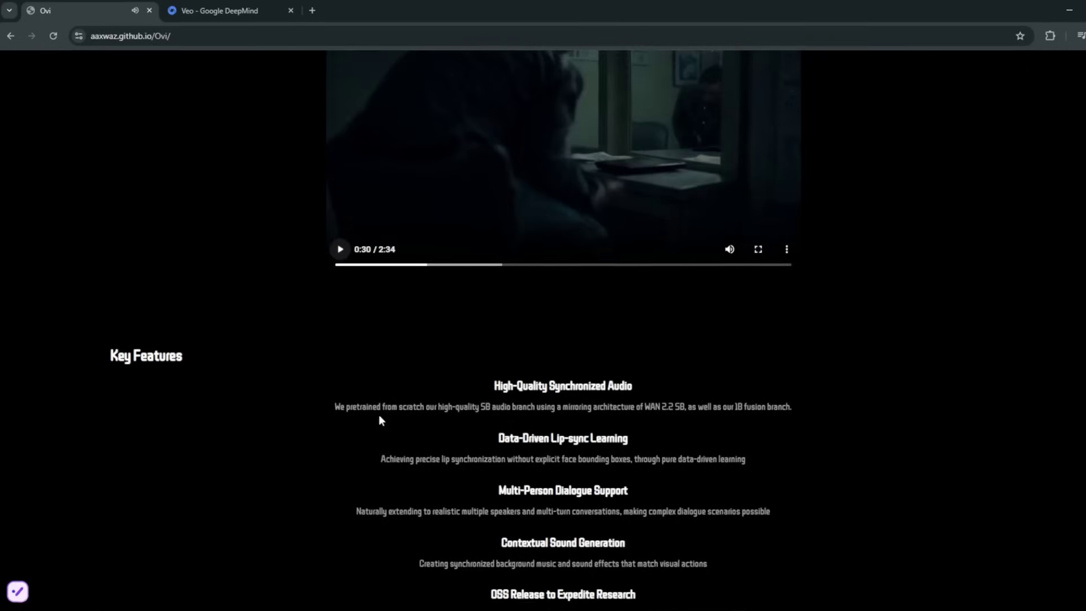
{"action": "left_click_drag", "start_coordinate": [484, 385], "coordinate": [620, 387]}
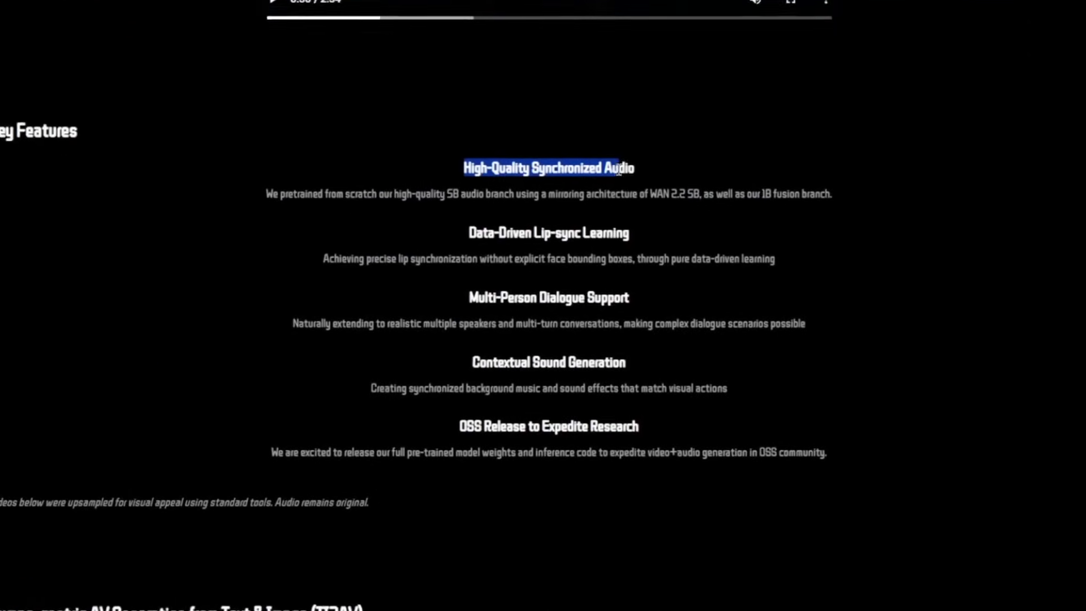
{"action": "left_click_drag", "start_coordinate": [618, 170], "coordinate": [639, 160]}
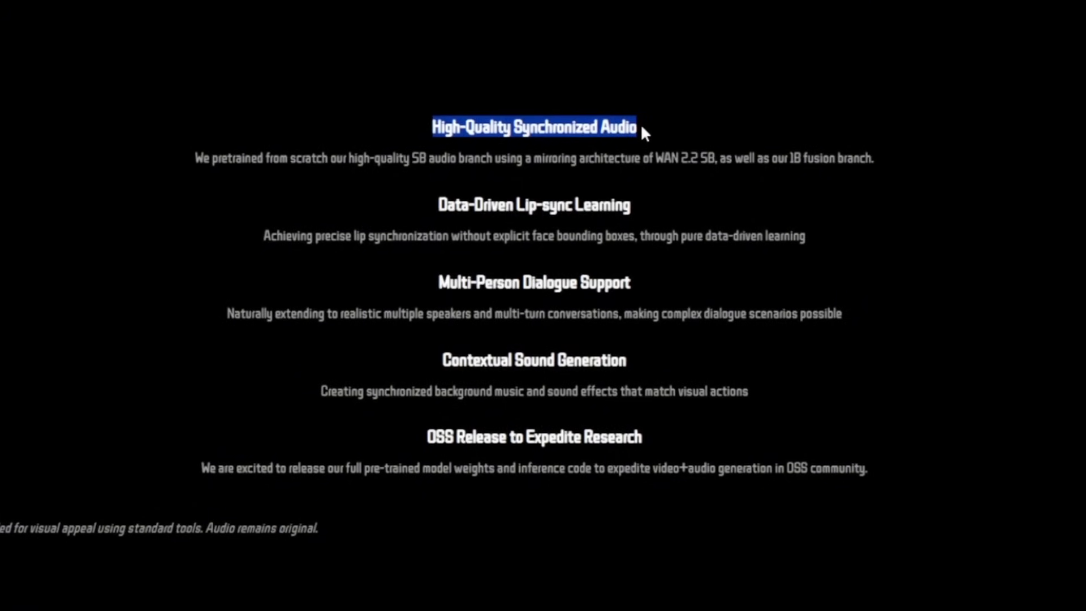
Step: Play the first TI2AV gallery sample video full screen
{"action": "scroll", "coordinate": [621, 182], "scroll_direction": "down", "scroll_amount": 5}
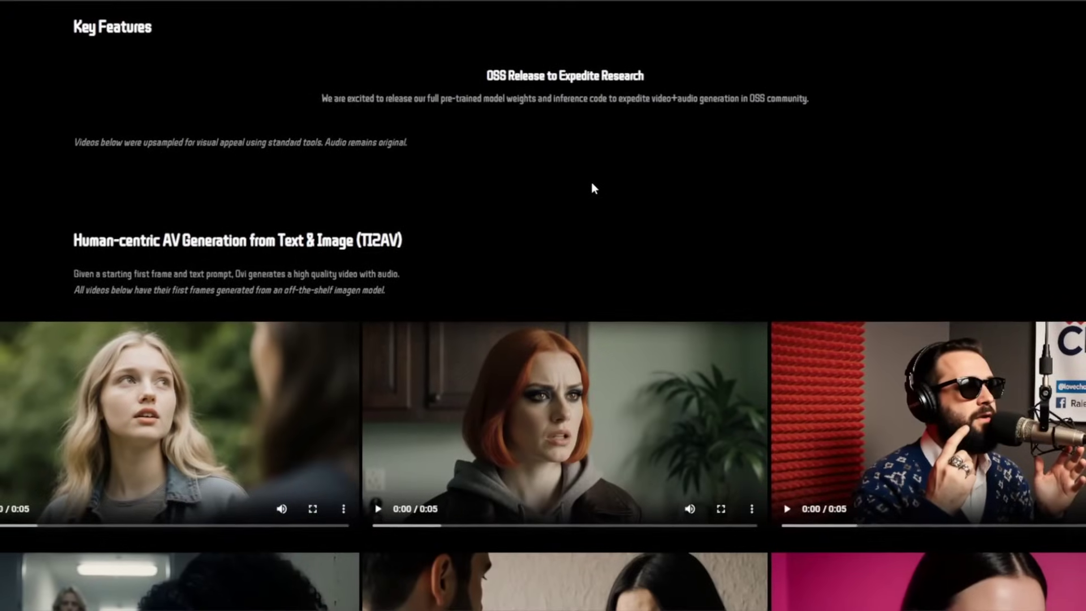
{"action": "scroll", "coordinate": [591, 186], "scroll_direction": "down", "scroll_amount": 2}
{"action": "scroll", "coordinate": [567, 187], "scroll_direction": "down", "scroll_amount": 3}
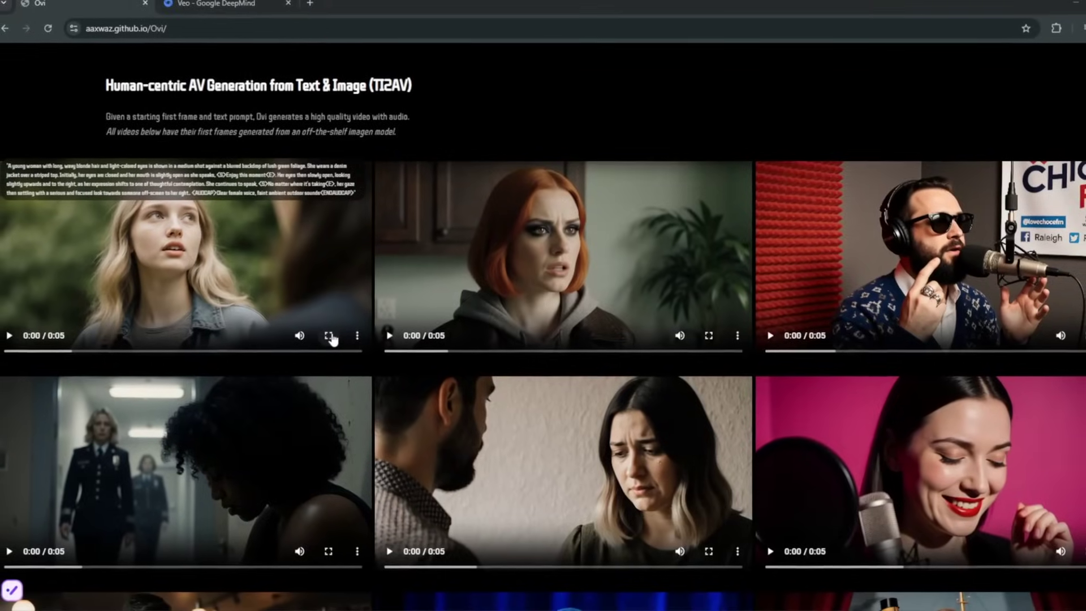
{"action": "left_click", "coordinate": [329, 336]}
{"action": "left_click", "coordinate": [30, 573]}
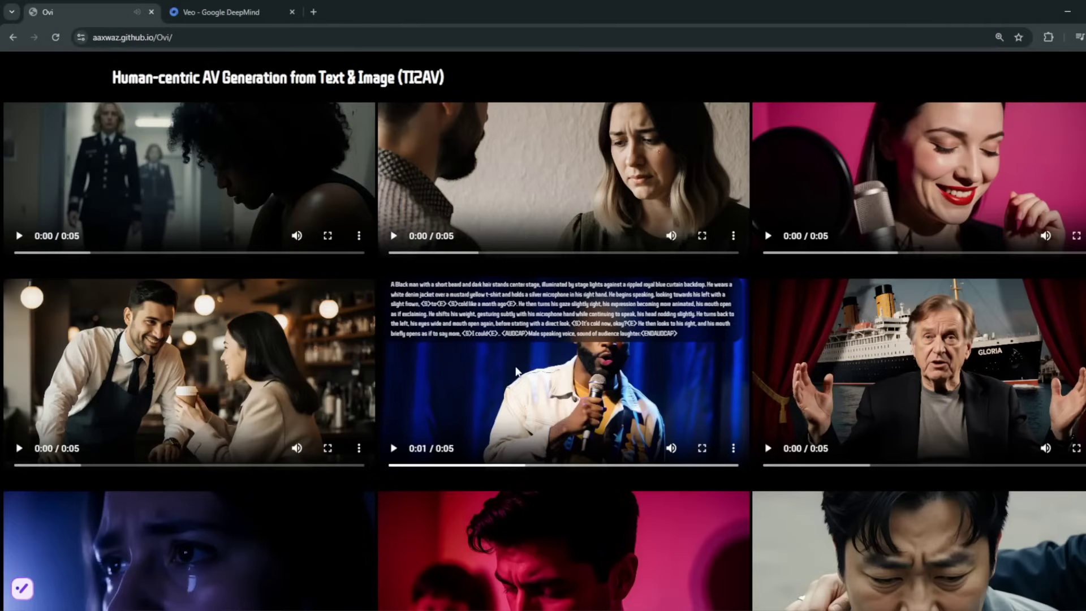
Step: Play the crying-woman example full screen, exit, then replay it in the gallery
{"action": "scroll", "coordinate": [518, 370], "scroll_direction": "down", "scroll_amount": 5}
{"action": "scroll", "coordinate": [678, 283], "scroll_direction": "up", "scroll_amount": 6}
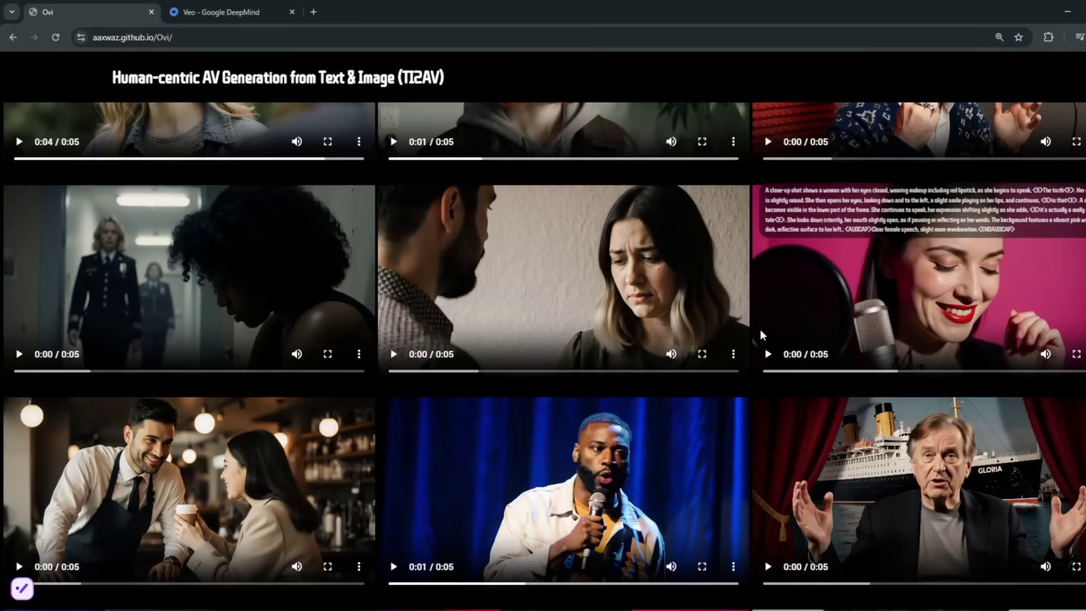
{"action": "scroll", "coordinate": [446, 324], "scroll_direction": "down", "scroll_amount": 8}
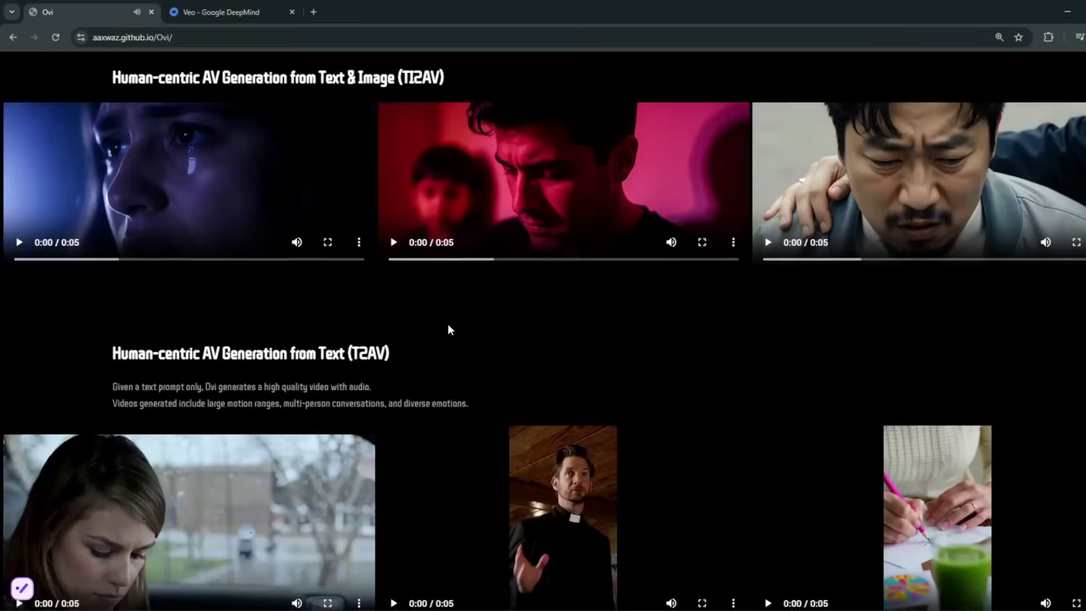
{"action": "scroll", "coordinate": [358, 295], "scroll_direction": "up", "scroll_amount": 5}
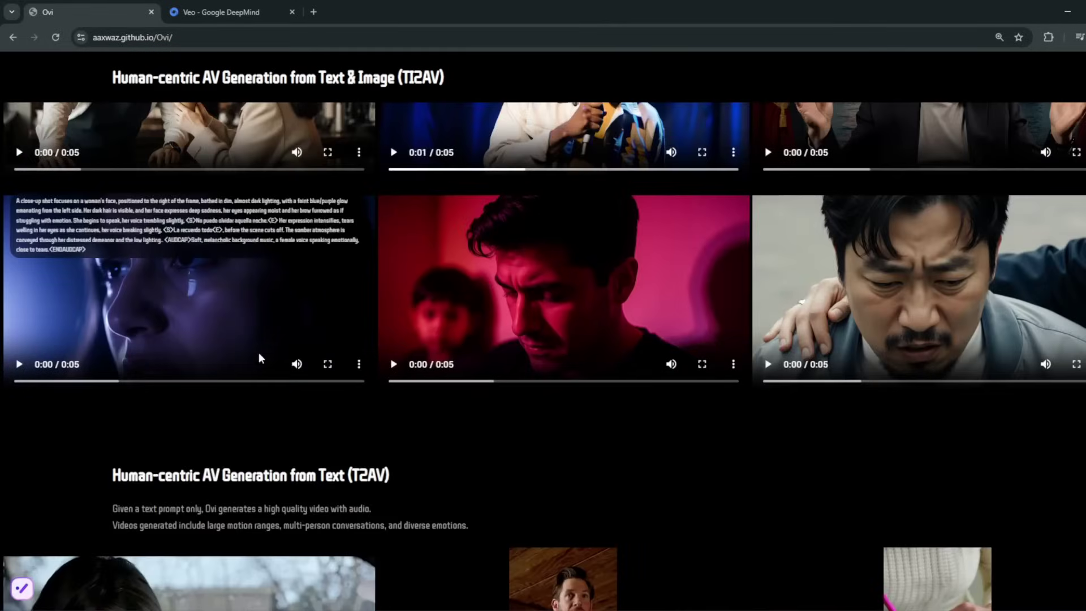
{"action": "left_click", "coordinate": [328, 364]}
{"action": "left_click", "coordinate": [28, 602]}
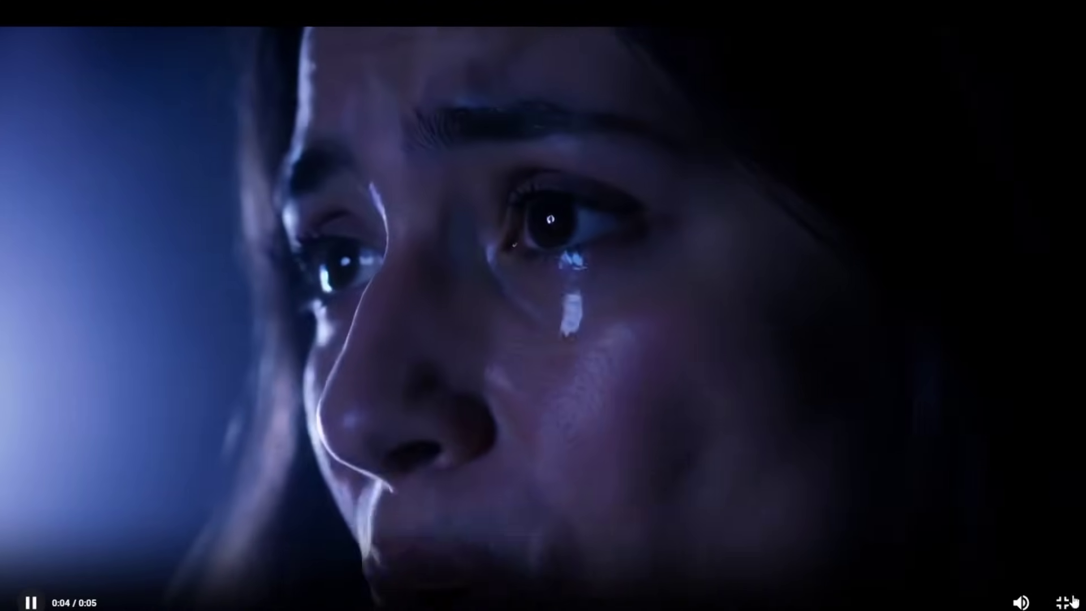
{"action": "key", "text": "Escape"}
{"action": "left_click", "coordinate": [20, 365]}
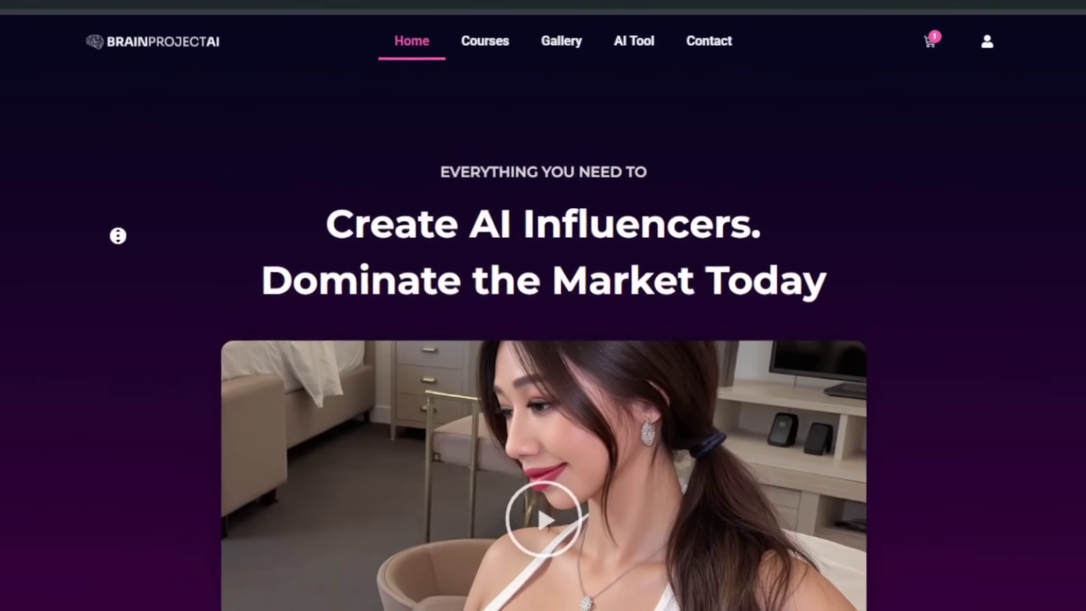
Step: Open the Sora 2 Alt1 tool from BrainProjectAI's AI Tools list
{"action": "scroll", "coordinate": [136, 252], "scroll_direction": "down", "scroll_amount": 1}
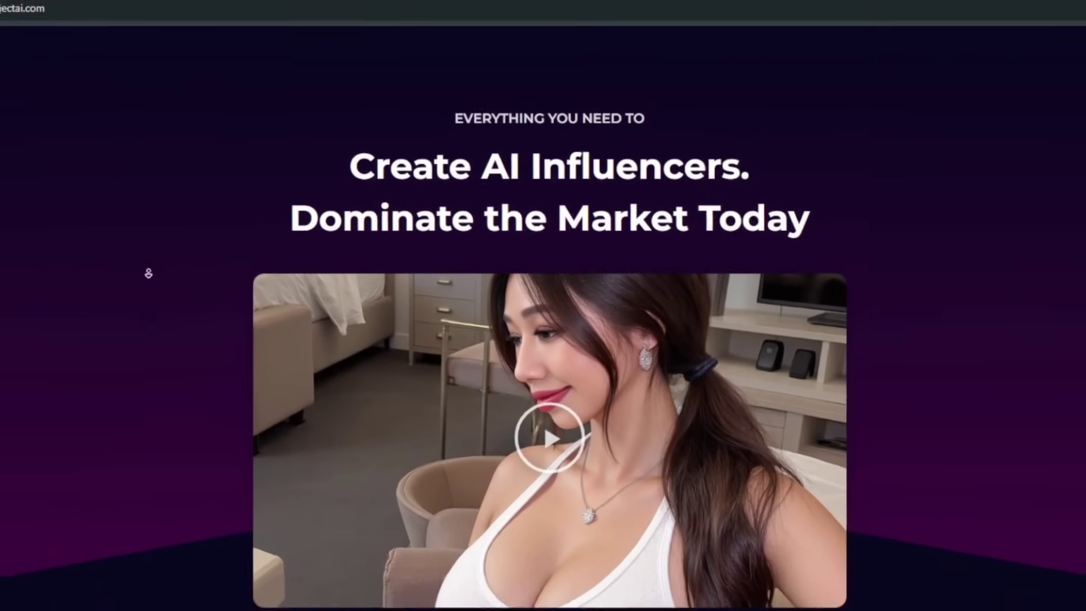
{"action": "scroll", "coordinate": [172, 286], "scroll_direction": "down", "scroll_amount": 1}
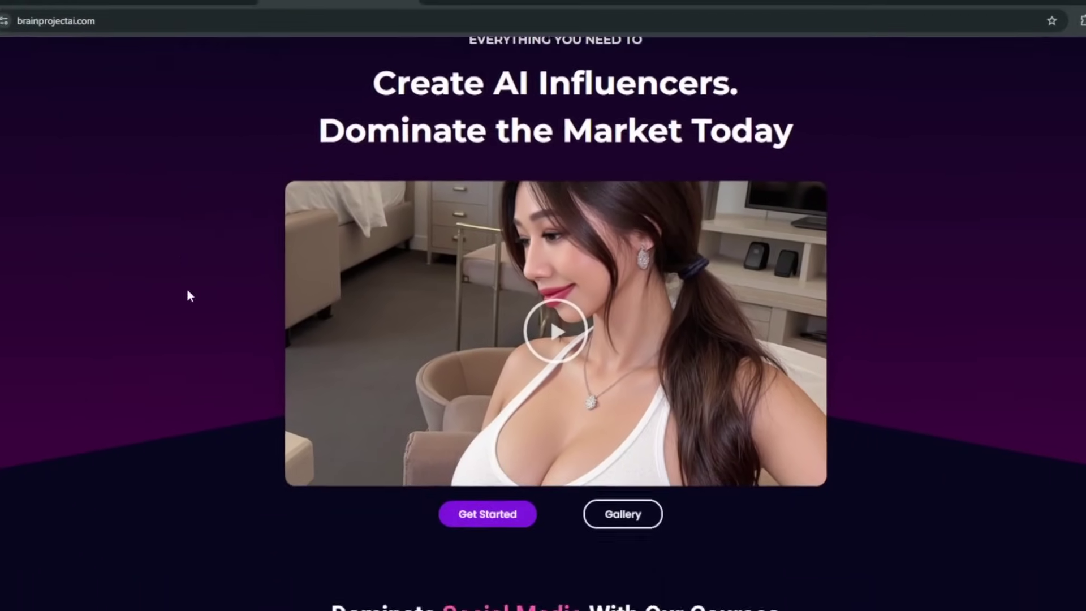
{"action": "scroll", "coordinate": [164, 291], "scroll_direction": "up", "scroll_amount": 2}
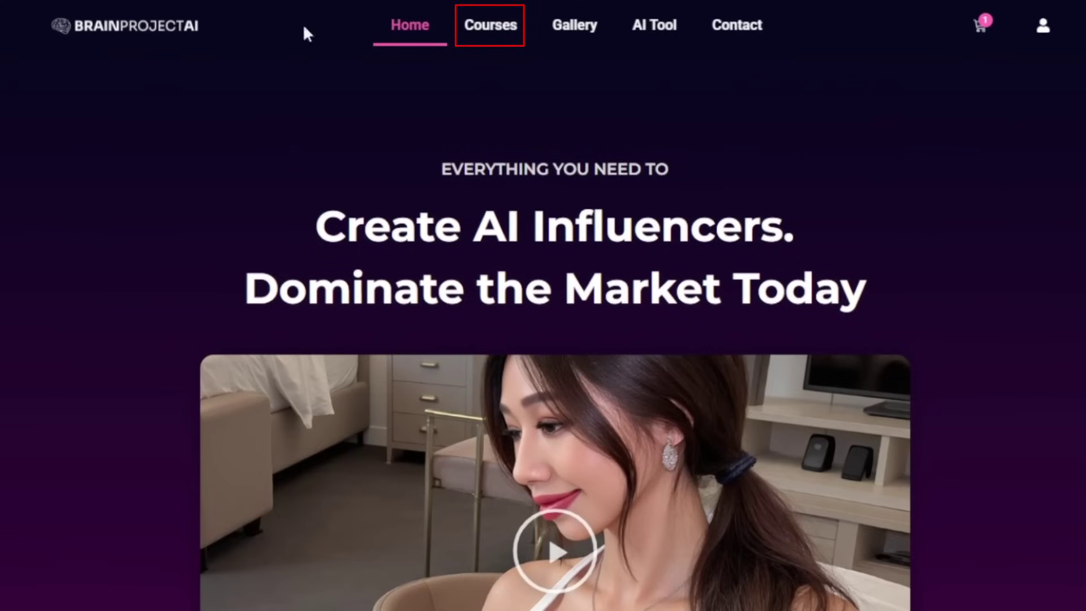
{"action": "left_click", "coordinate": [647, 28]}
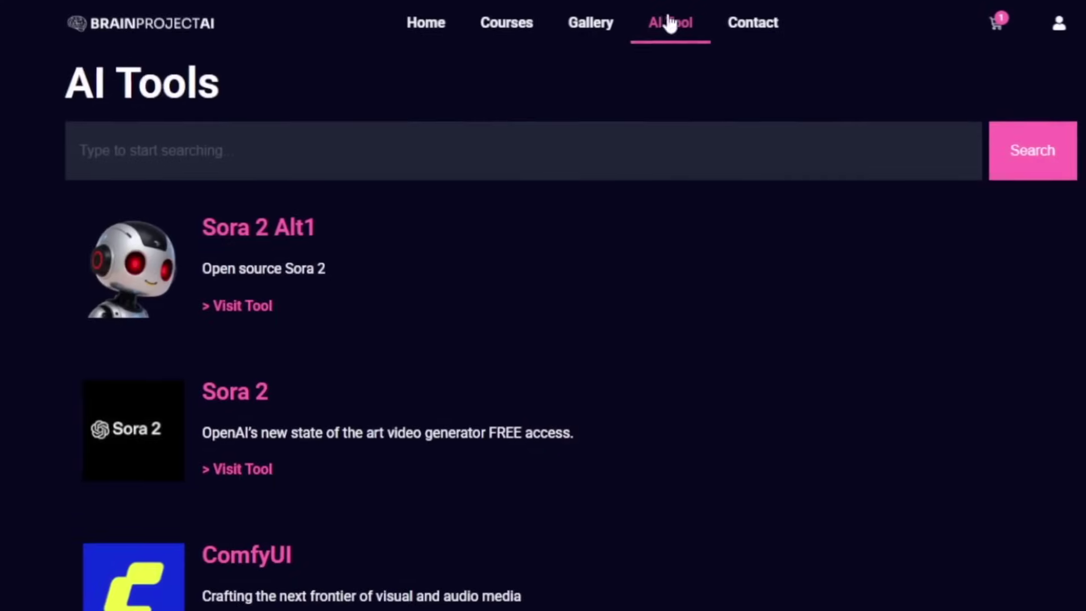
{"action": "left_click", "coordinate": [232, 306]}
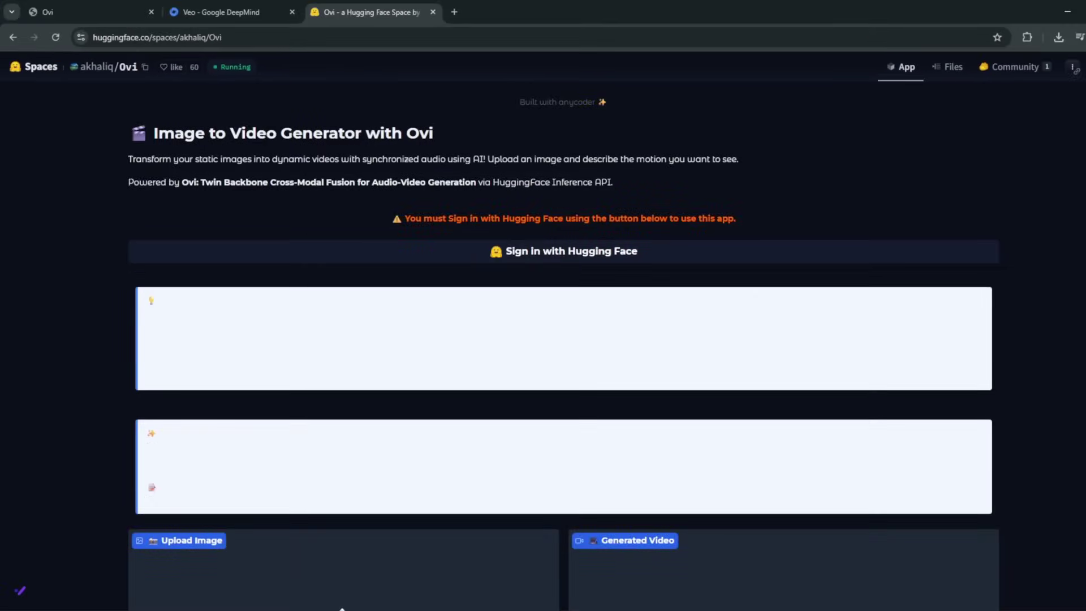
Step: Enter a text prompt beginning 'woman is' in the Ovi Space and generate a video
{"action": "scroll", "coordinate": [939, 388], "scroll_direction": "down", "scroll_amount": 4}
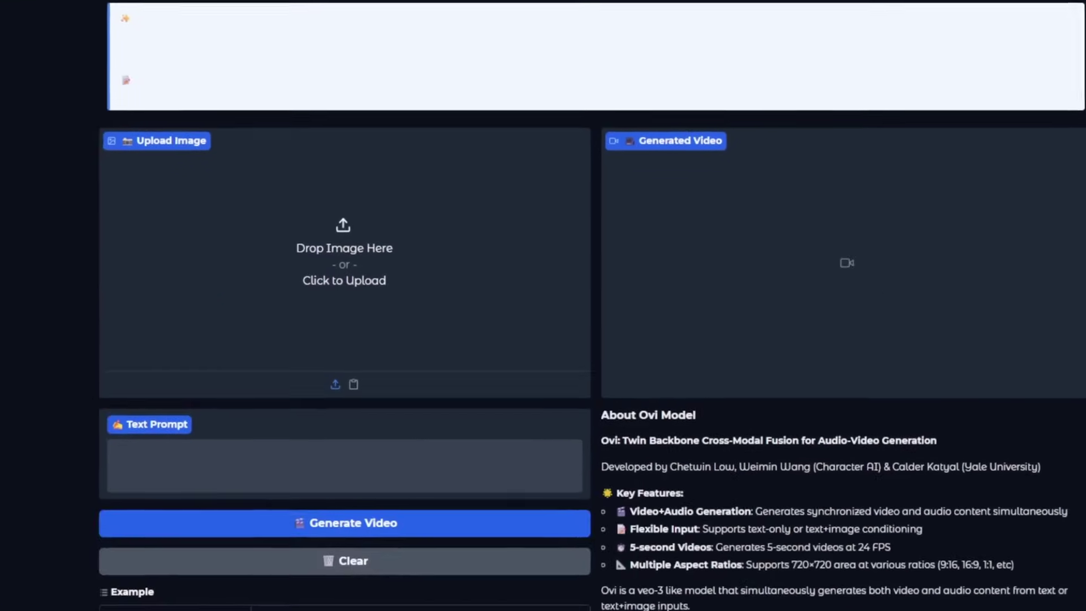
{"action": "left_click", "coordinate": [246, 466]}
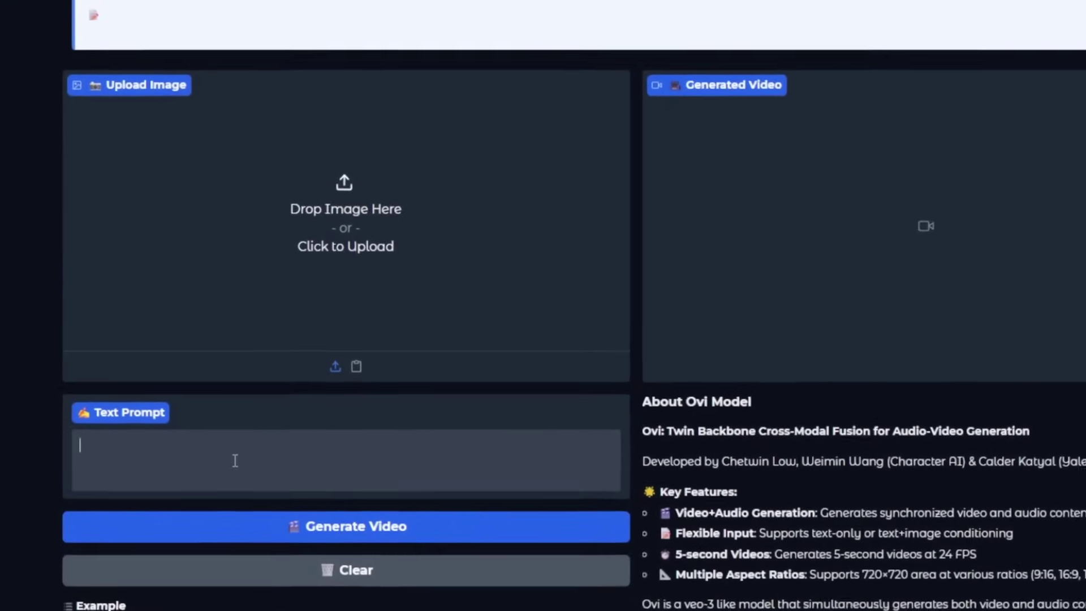
{"action": "type", "text": "woman is drinking cofee then says <S>i am really tired<E>"}
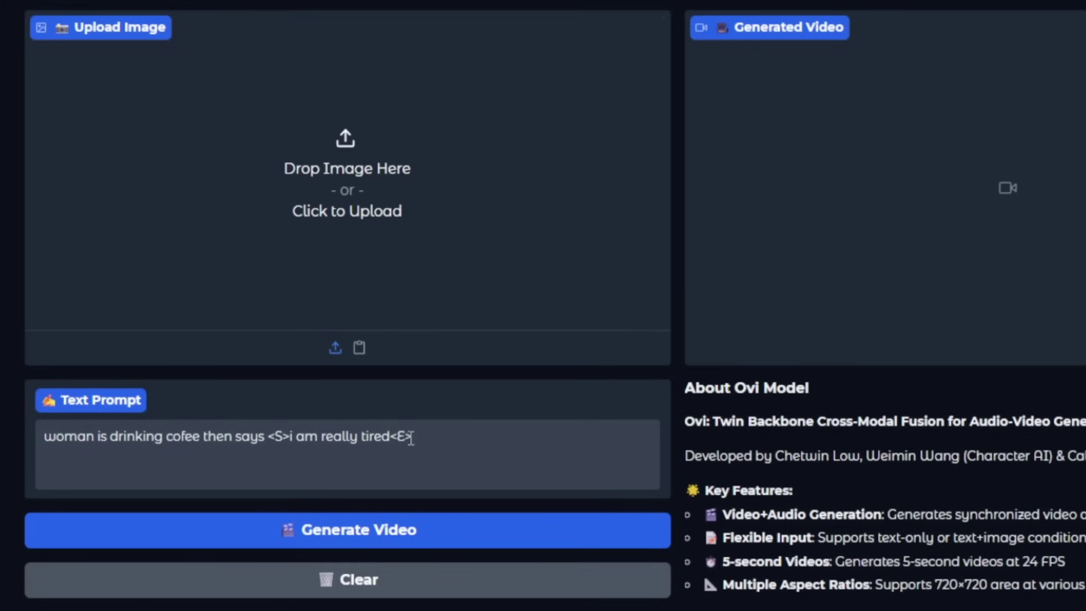
{"action": "scroll", "coordinate": [243, 447], "scroll_direction": "down", "scroll_amount": 10}
{"action": "scroll", "coordinate": [276, 379], "scroll_direction": "up", "scroll_amount": 6}
{"action": "left_click", "coordinate": [357, 354]}
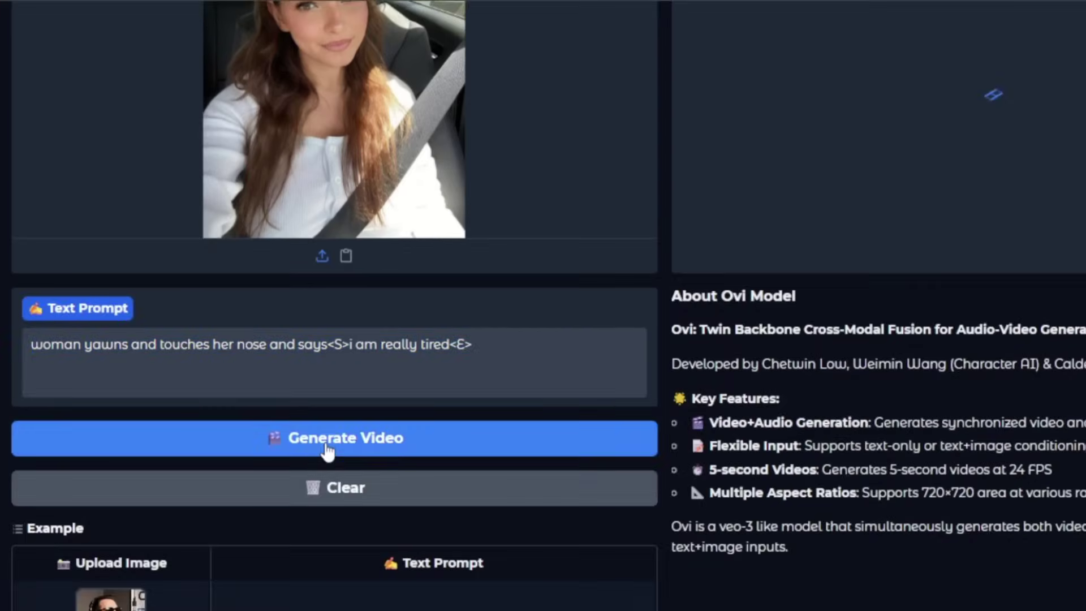
Step: Generate the five-second car video, rewind it slightly and watch it full screen
{"action": "left_click", "coordinate": [327, 440]}
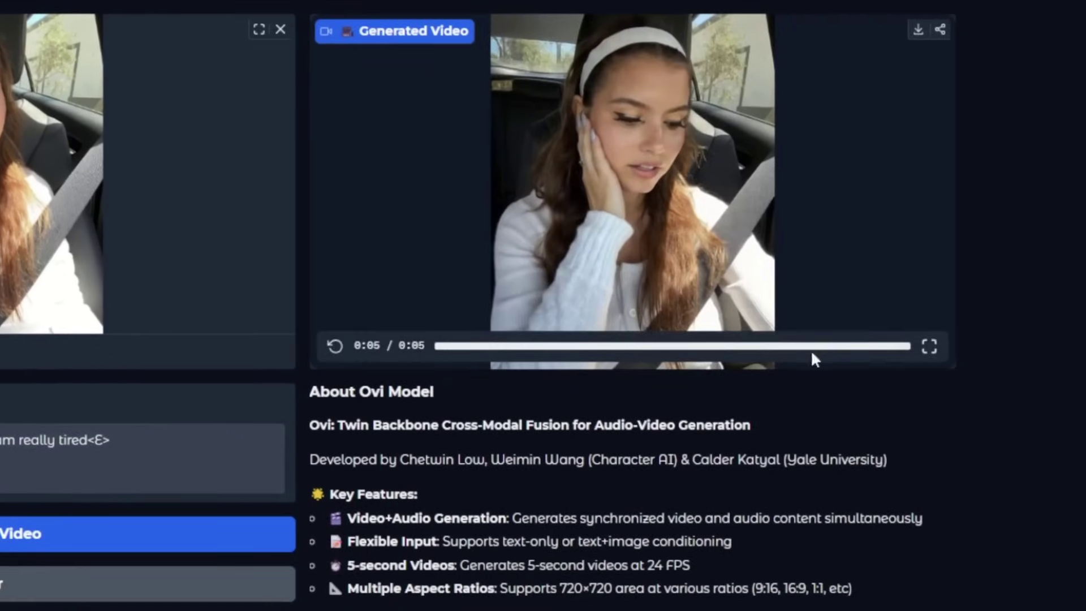
{"action": "left_click_drag", "start_coordinate": [554, 347], "coordinate": [442, 354]}
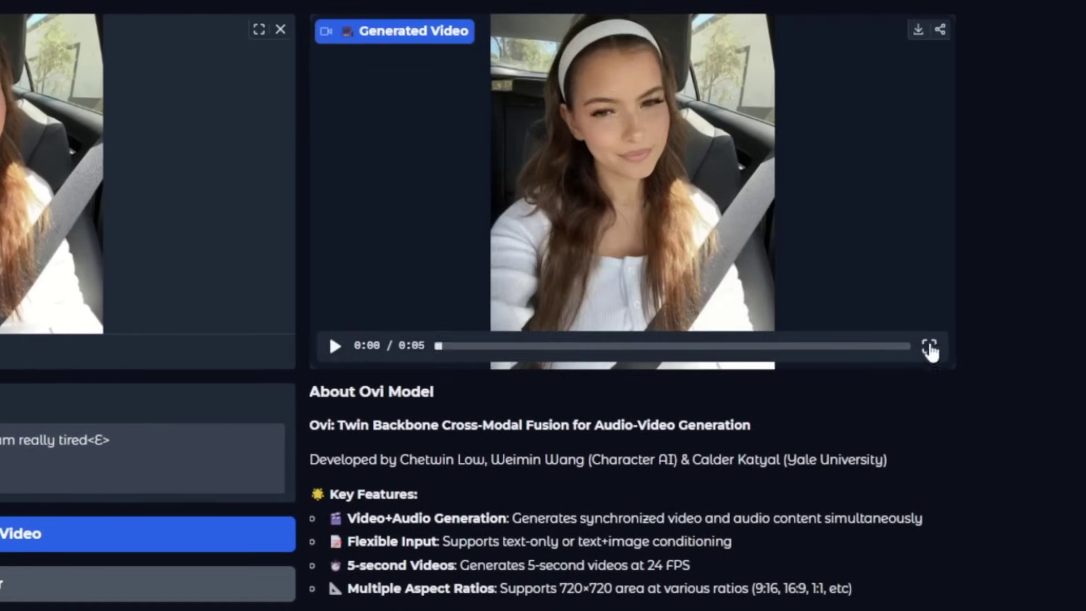
{"action": "left_click", "coordinate": [929, 347]}
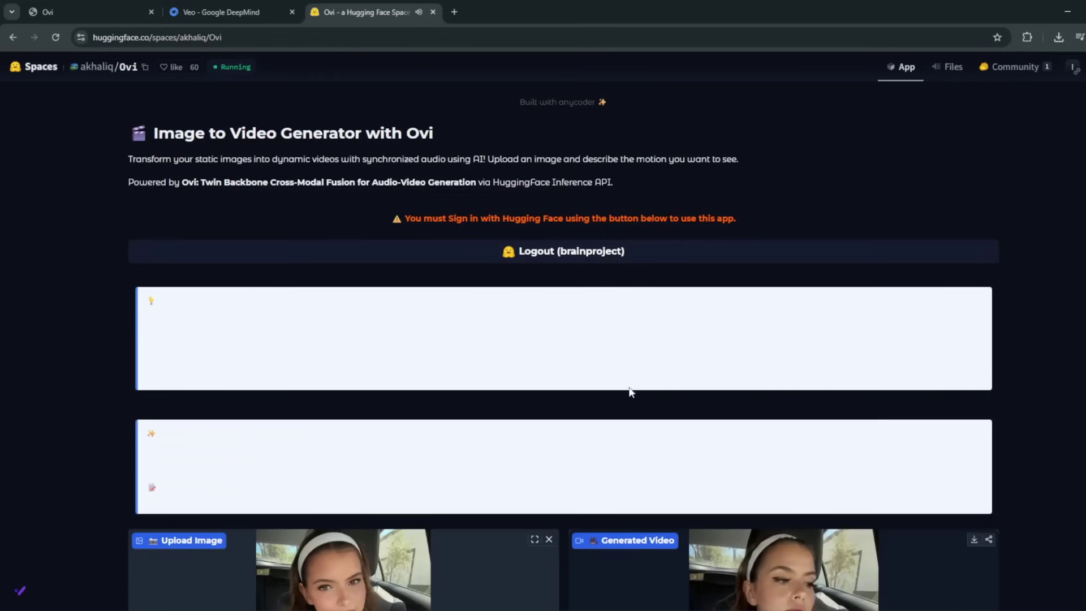
Step: Open the Uncensored Video Gen tool from BrainProjectAI's AI Tools list
{"action": "scroll", "coordinate": [630, 388], "scroll_direction": "down", "scroll_amount": 6}
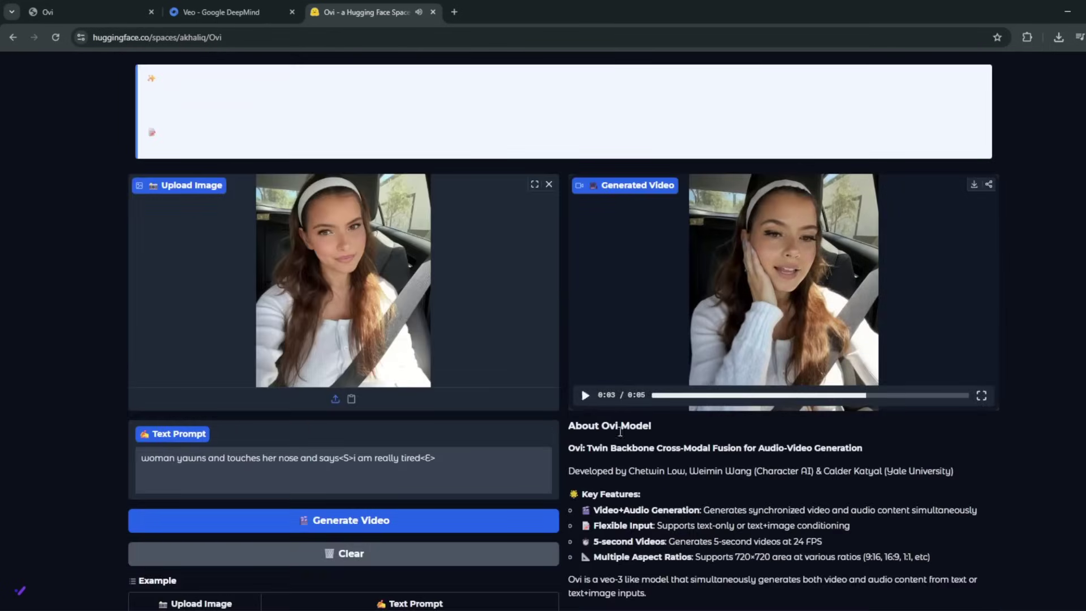
{"action": "scroll", "coordinate": [15, 245], "scroll_direction": "up", "scroll_amount": 4}
{"action": "scroll", "coordinate": [16, 246], "scroll_direction": "down", "scroll_amount": 6}
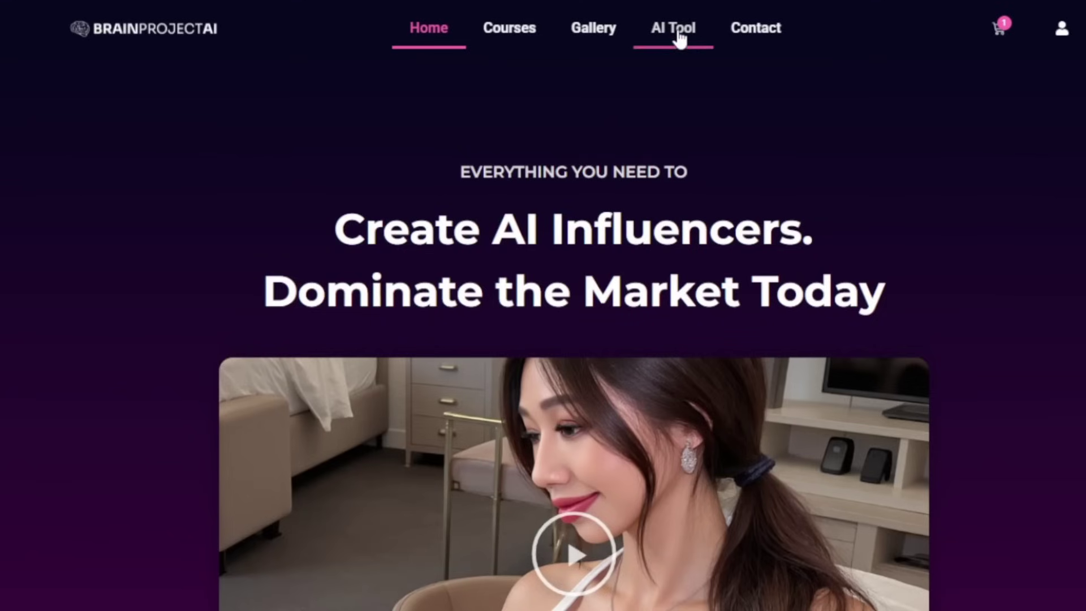
{"action": "left_click", "coordinate": [670, 31]}
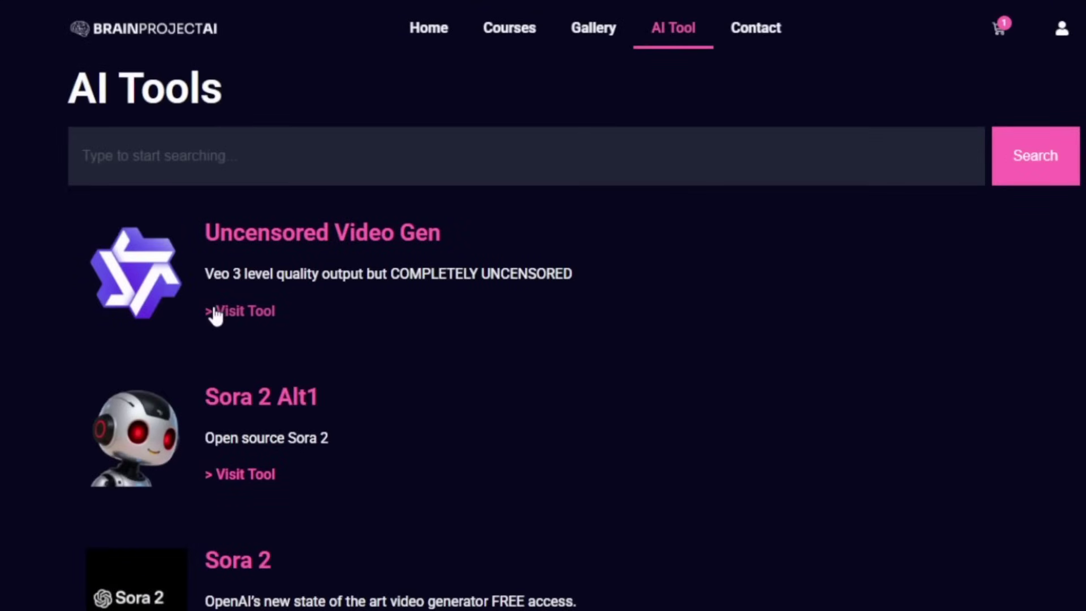
{"action": "left_click", "coordinate": [238, 311]}
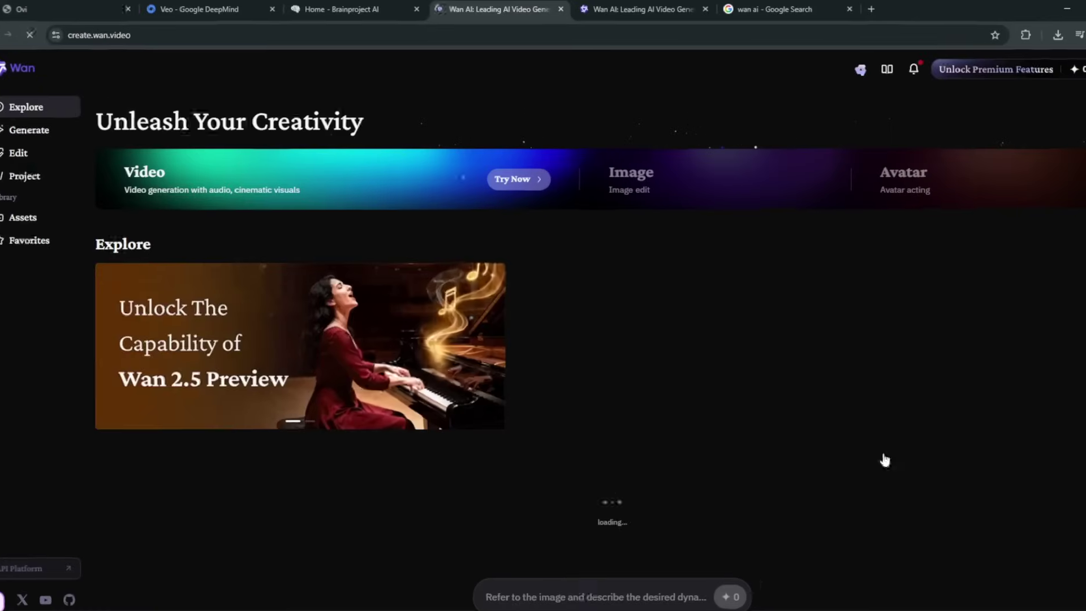
Step: Claim Wan's daily check-in credits and expand the Image to Video prompt panel
{"action": "scroll", "coordinate": [985, 278], "scroll_direction": "down", "scroll_amount": 3}
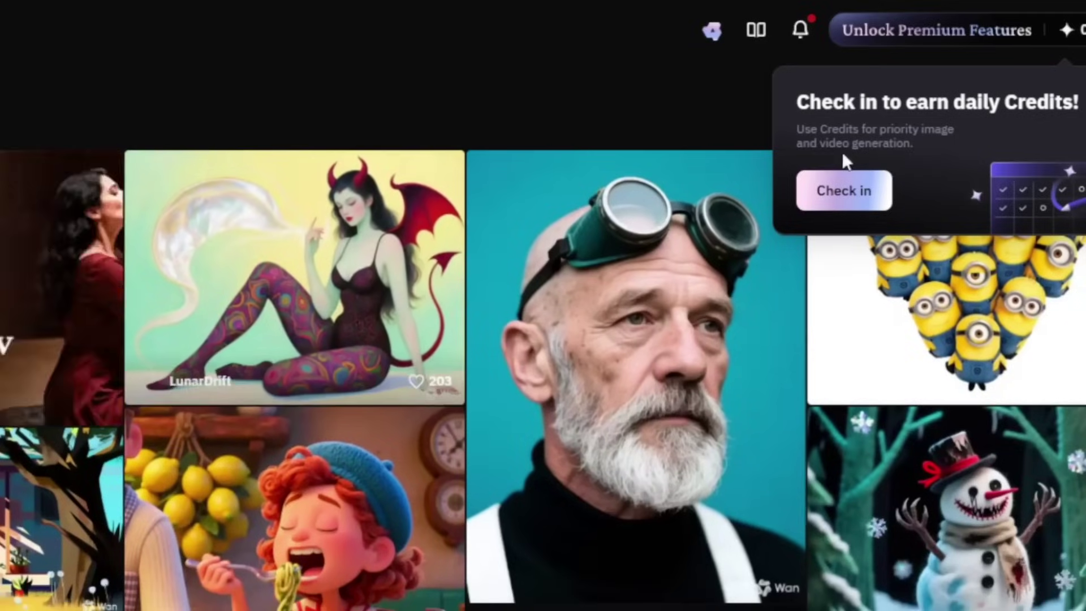
{"action": "left_click", "coordinate": [861, 198]}
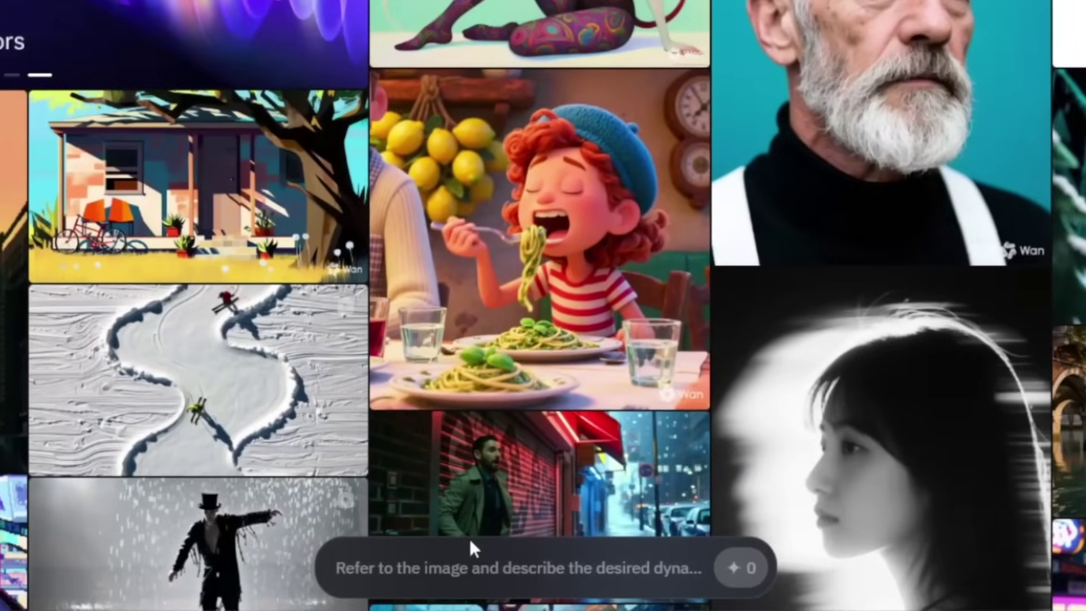
{"action": "left_click", "coordinate": [564, 601]}
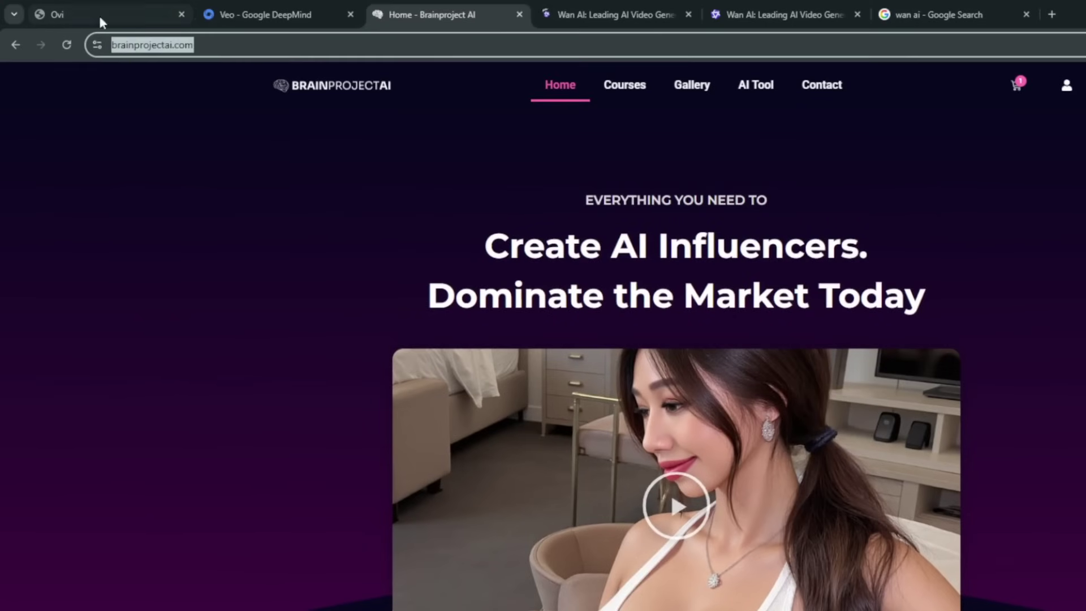
{"action": "left_click", "coordinate": [616, 14]}
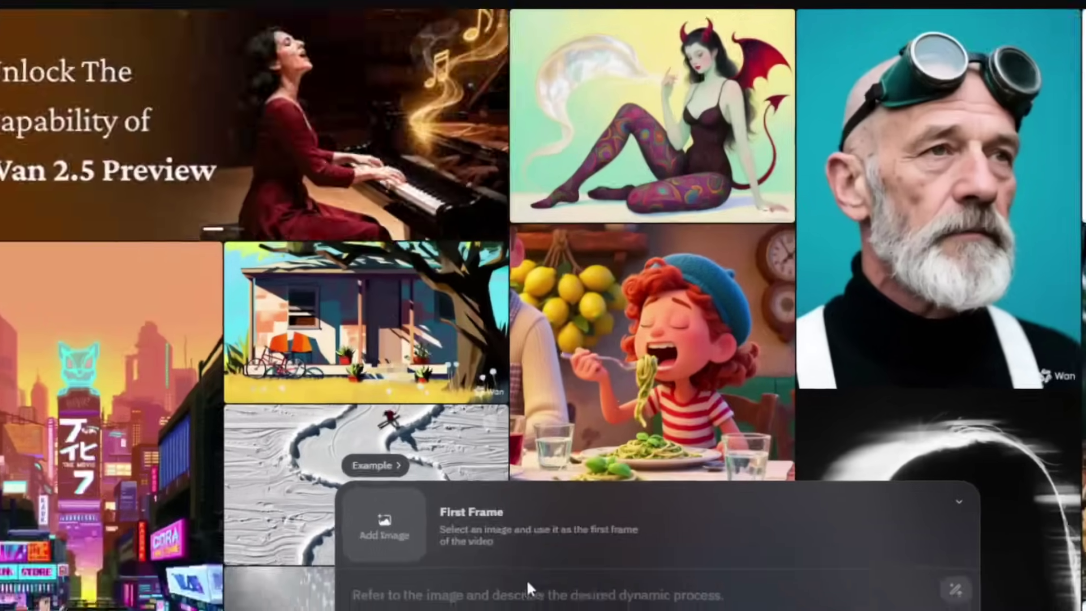
Step: Draft a prompt of a woman drinking cofee, saying a line and laughing
{"action": "type", "text": "a"}
{"action": "key", "text": "BackSpace"}
{"action": "type", "text": "woman drinks cofee and says \"good tea\" in a british"}
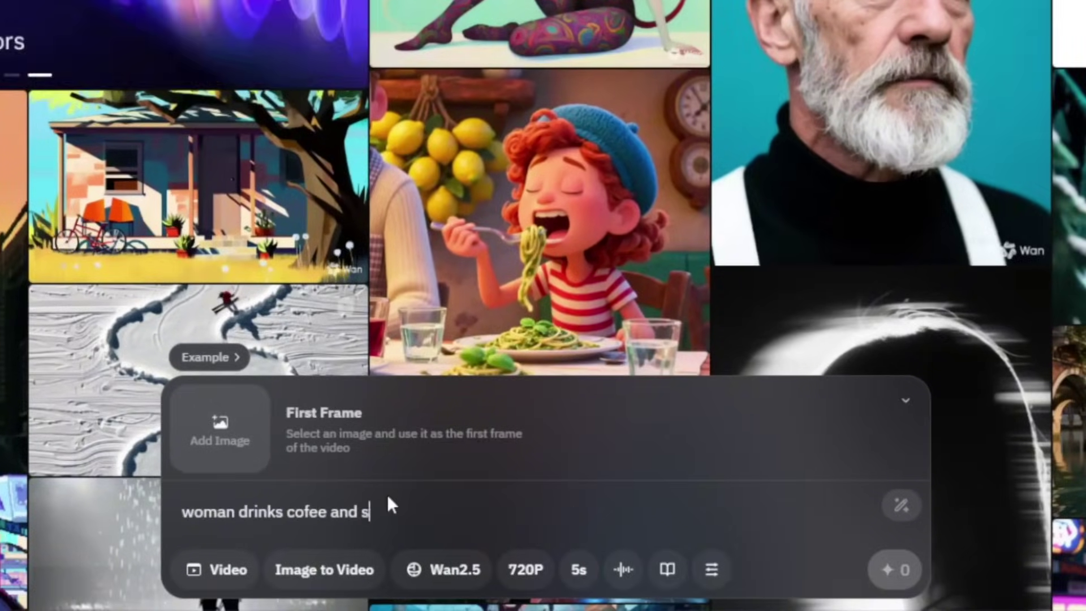
{"action": "key", "text": "BackSpace"}
{"action": "key", "text": "BackSpace"}
{"action": "key", "text": "BackSpace"}
{"action": "key", "text": "BackSpace"}
{"action": "key", "text": "BackSpace"}
{"action": "key", "text": "BackSpace"}
{"action": "key", "text": "BackSpace"}
{"action": "key", "text": "BackSpace"}
{"action": "key", "text": "BackSpace"}
{"action": "key", "text": "BackSpace"}
{"action": "key", "text": "BackSpace"}
{"action": "key", "text": "BackSpace"}
{"action": "key", "text": "BackSpace"}
{"action": "key", "text": "BackSpace"}
{"action": "key", "text": "BackSpace"}
{"action": "key", "text": "BackSpace"}
{"action": "key", "text": "BackSpace"}
{"action": "key", "text": "BackSpace"}
{"action": "key", "text": "BackSpace"}
{"action": "type", "text": "star buck\" and laughs"}
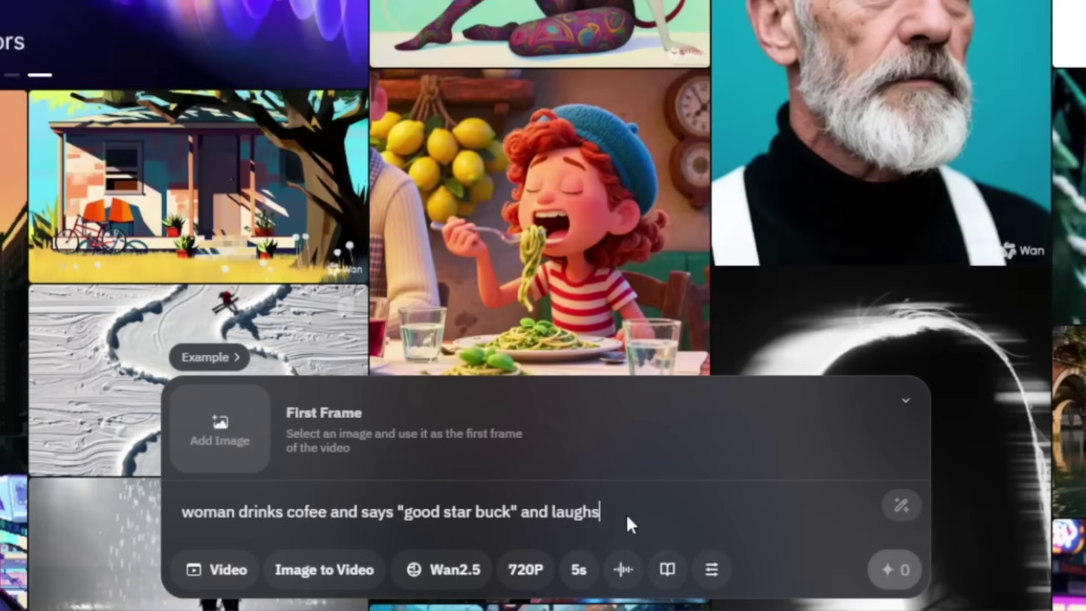
Step: Switch to Text to Video, paste the 'good cofee it's goated' prompt and generate
{"action": "left_click", "coordinate": [313, 571]}
{"action": "left_click", "coordinate": [330, 316]}
{"action": "type", "text": "Woman drinks coffee and says \"good cofee it's goated\" and laughs"}
{"action": "left_click", "coordinate": [283, 529]}
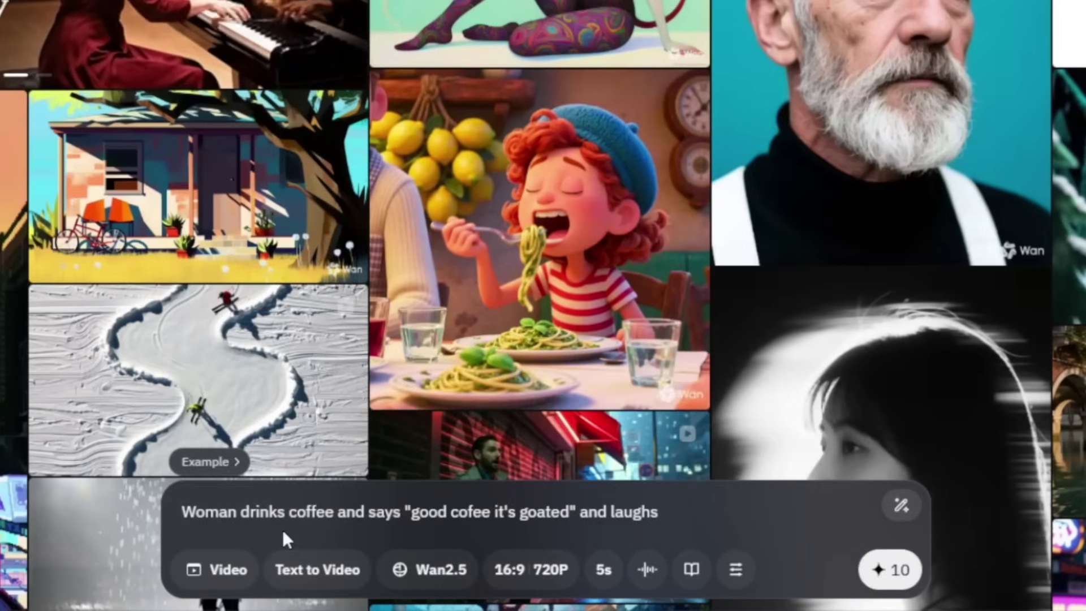
{"action": "left_click", "coordinate": [890, 569]}
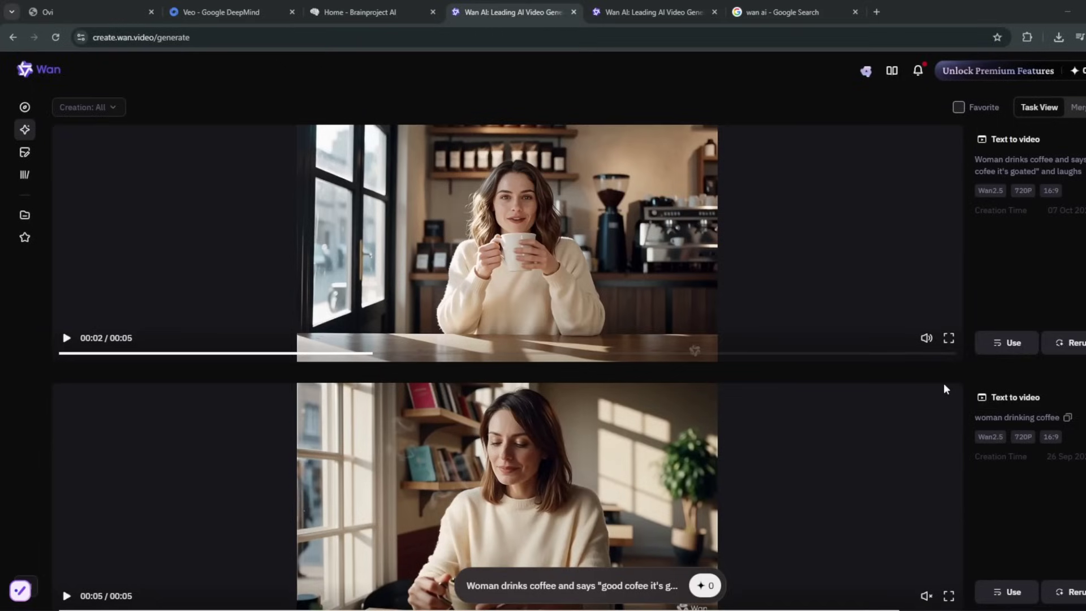
Step: Watch the coffee clip full screen and open BrainProjectAI's Multiple Gmail tool
{"action": "left_click", "coordinate": [948, 338]}
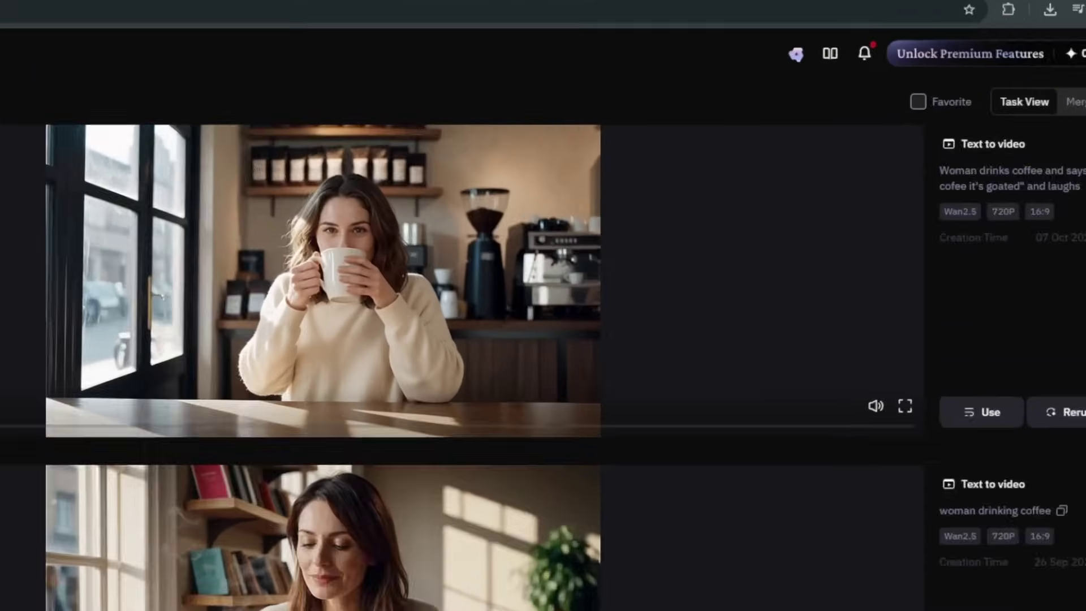
{"action": "mouse_move", "coordinate": [1083, 70]}
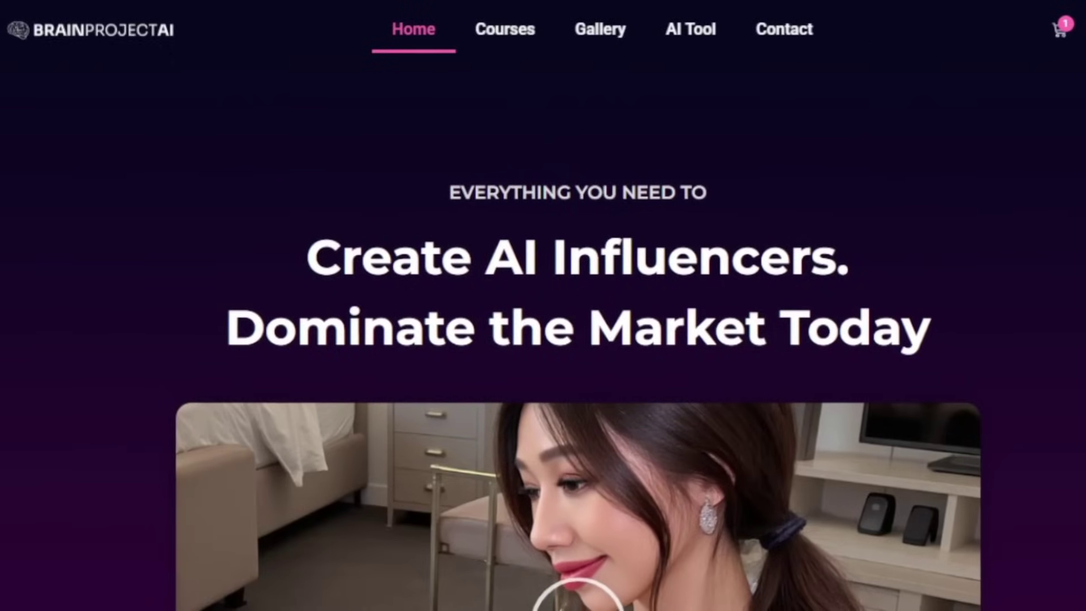
{"action": "left_click", "coordinate": [690, 38]}
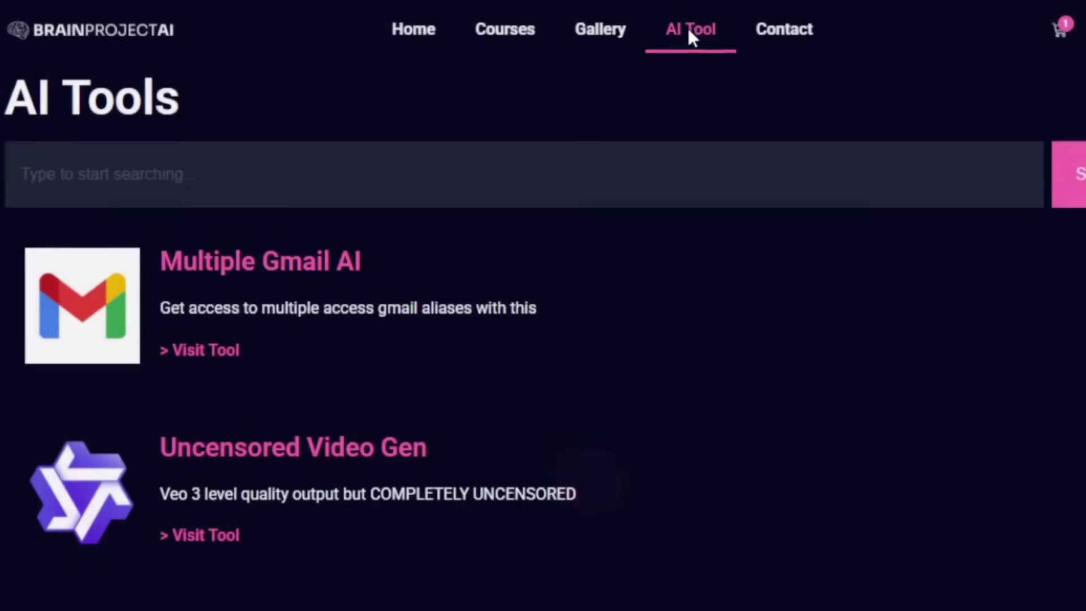
{"action": "left_click", "coordinate": [190, 354]}
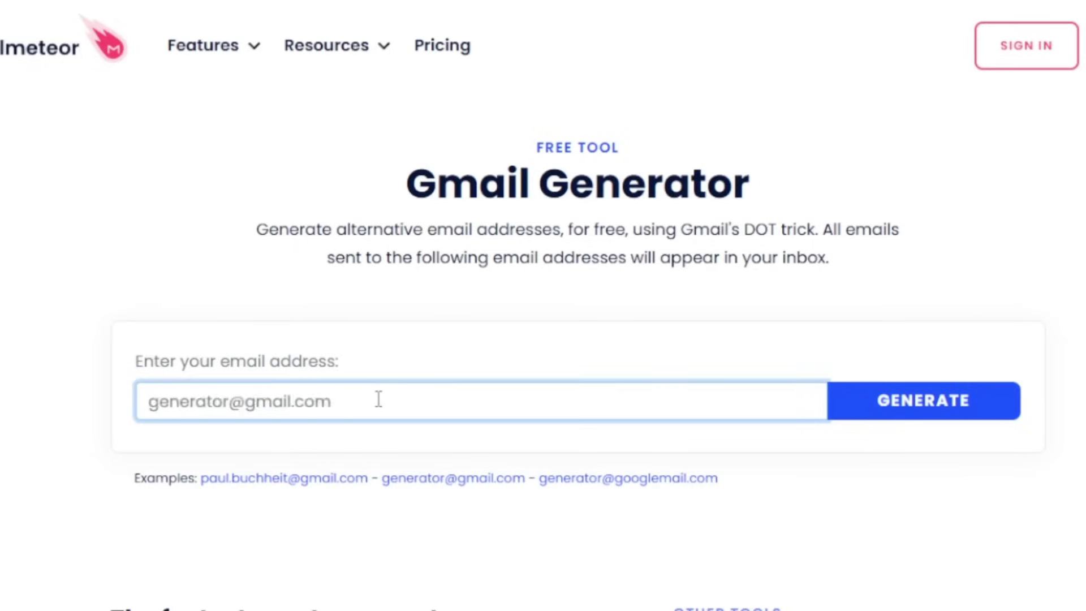
Step: Paste an email address into the Gmail alias generator and select part of an alias
{"action": "key", "text": "ctrl+v"}
{"action": "left_click", "coordinate": [902, 411]}
{"action": "left_click_drag", "start_coordinate": [208, 250], "coordinate": [199, 445]}
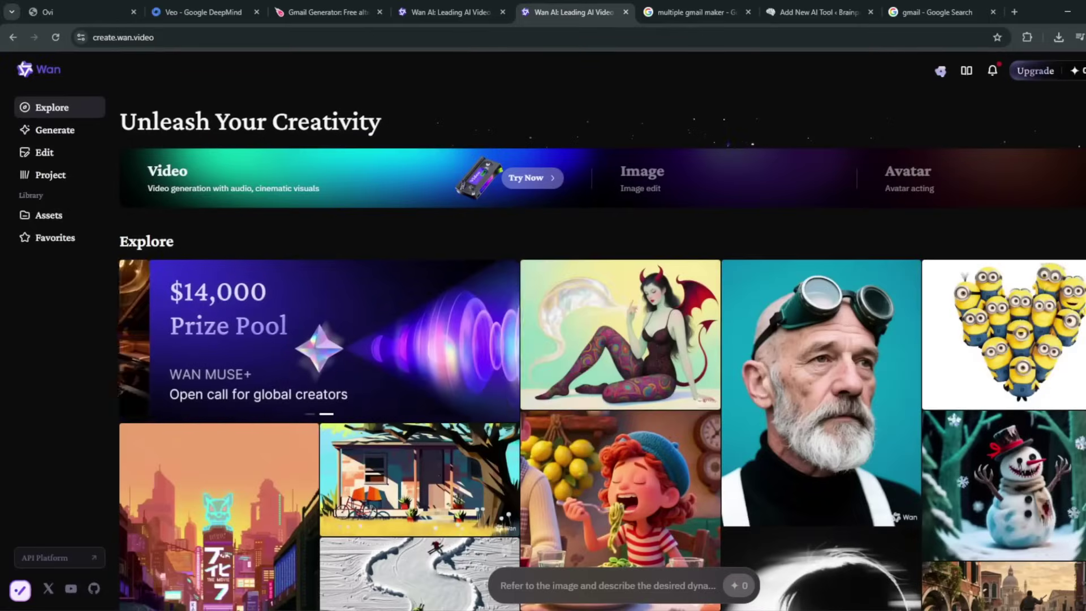
Step: Leave the Wan session via the account menu and go to fanvue.com in the address bar
{"action": "left_click", "coordinate": [1080, 71]}
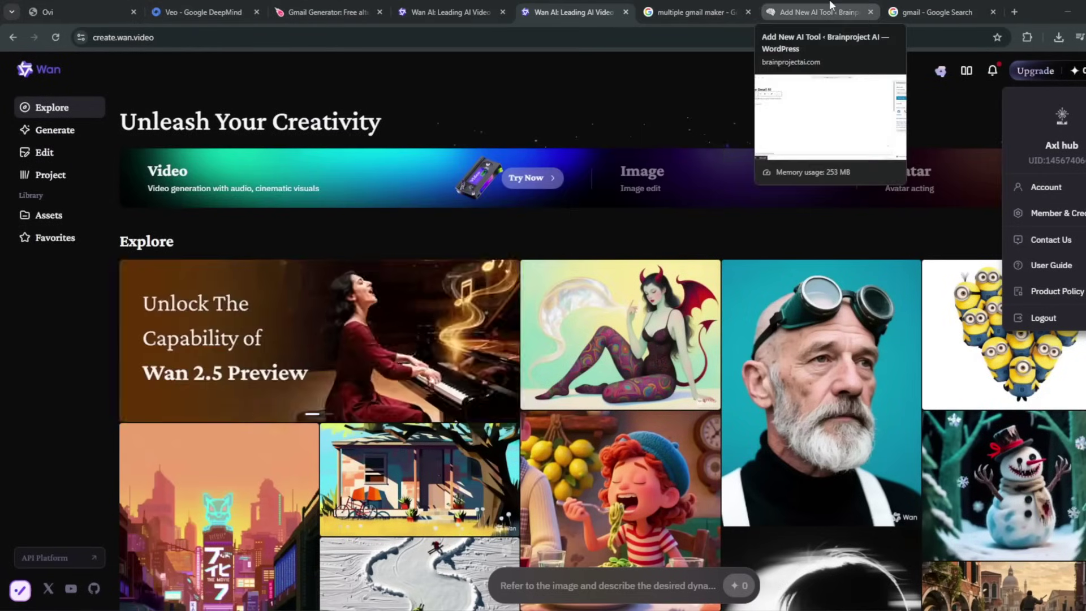
{"action": "left_click", "coordinate": [325, 12]}
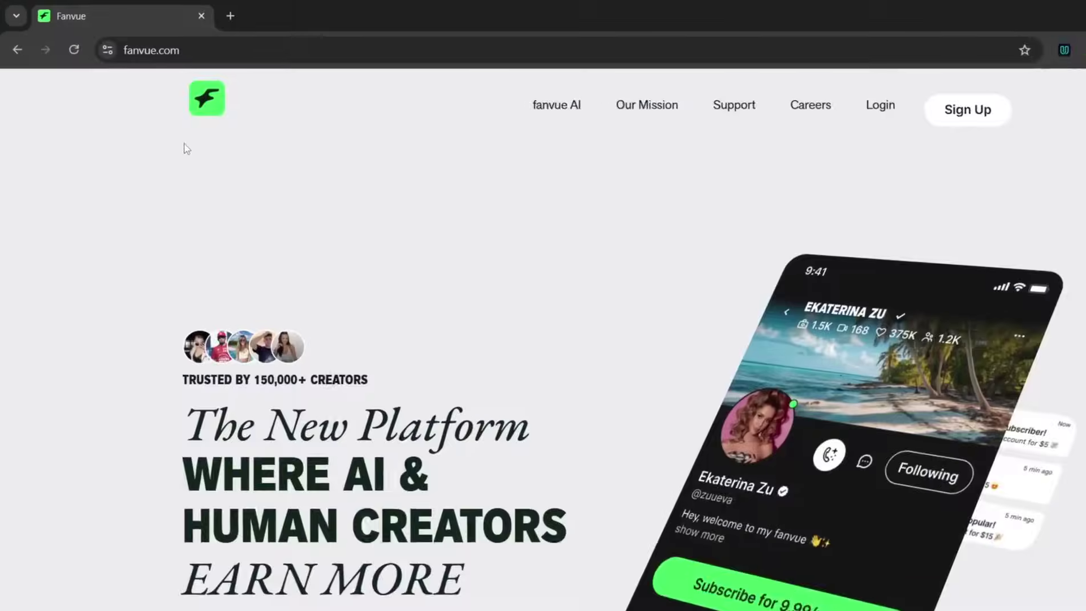
{"action": "left_click", "coordinate": [99, 49]}
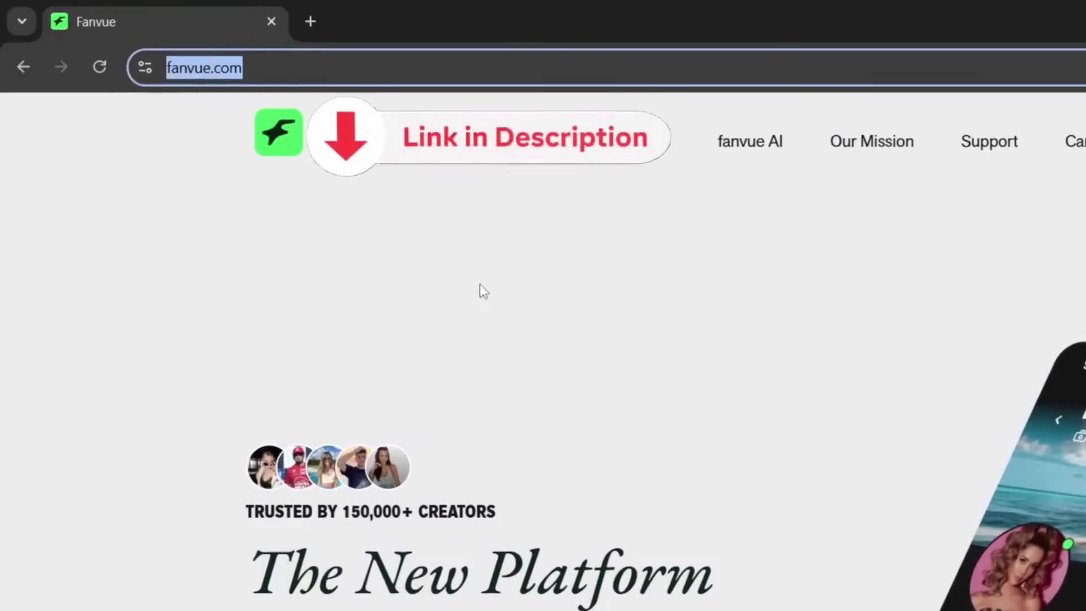
{"action": "scroll", "coordinate": [477, 289], "scroll_direction": "down", "scroll_amount": 2}
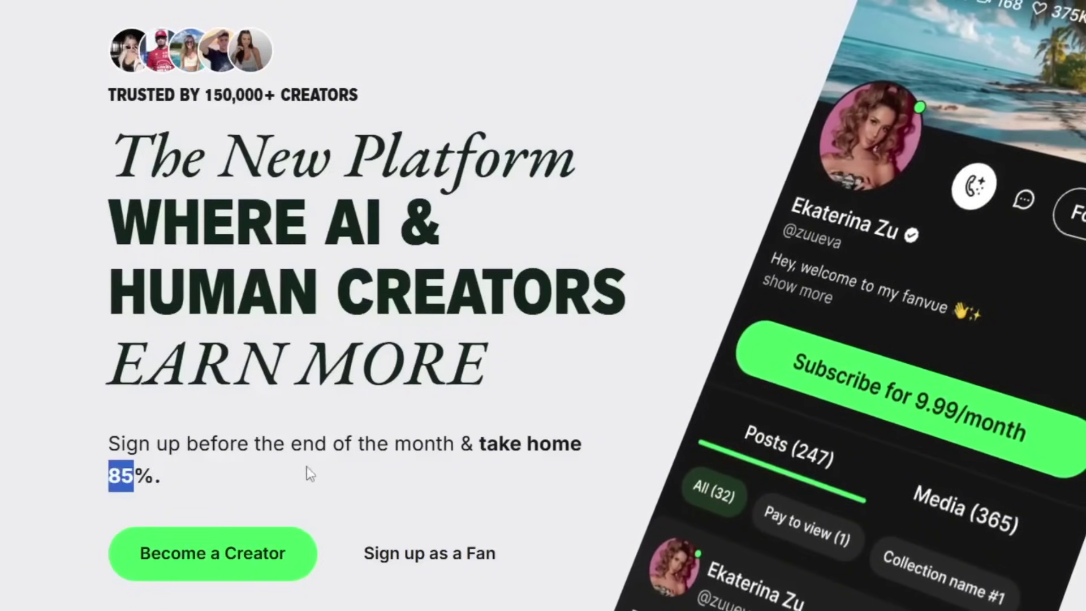
{"action": "left_click", "coordinate": [368, 474]}
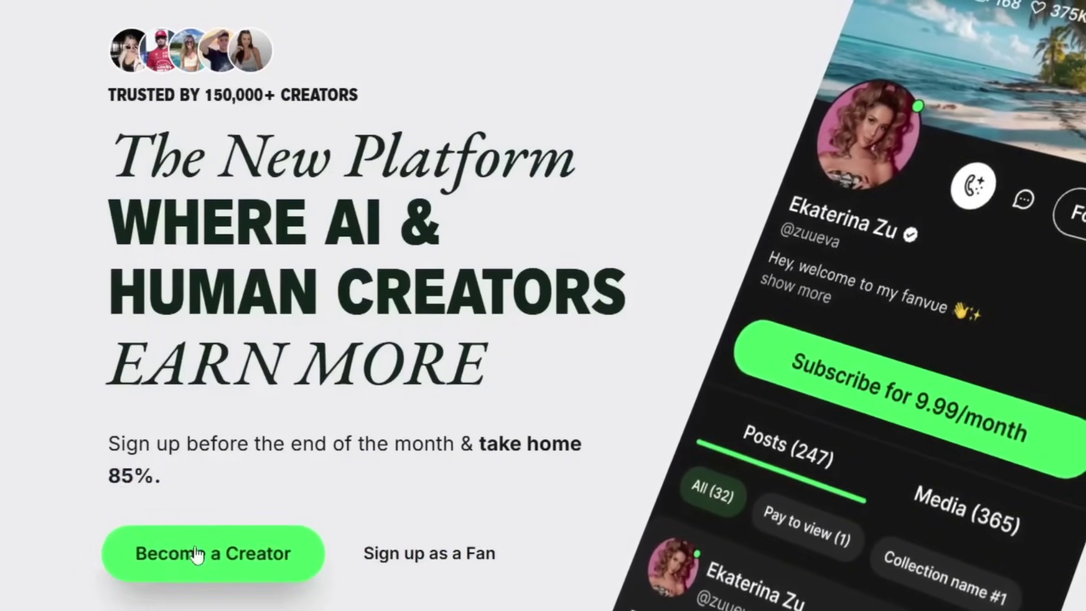
{"action": "scroll", "coordinate": [792, 265], "scroll_direction": "down", "scroll_amount": 10}
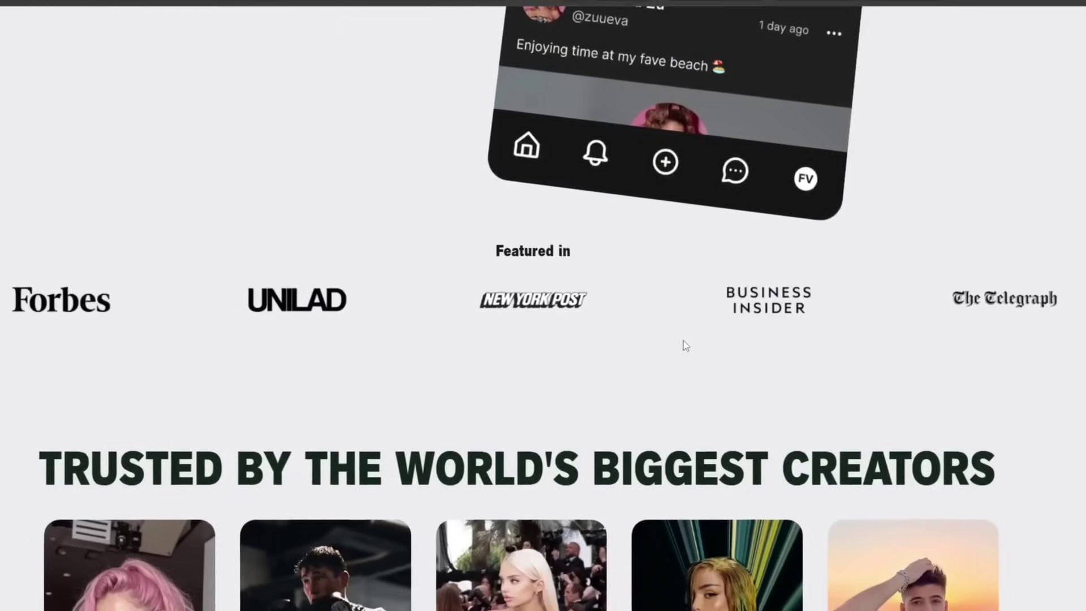
{"action": "scroll", "coordinate": [658, 341], "scroll_direction": "down", "scroll_amount": 5}
{"action": "scroll", "coordinate": [639, 338], "scroll_direction": "down", "scroll_amount": 2}
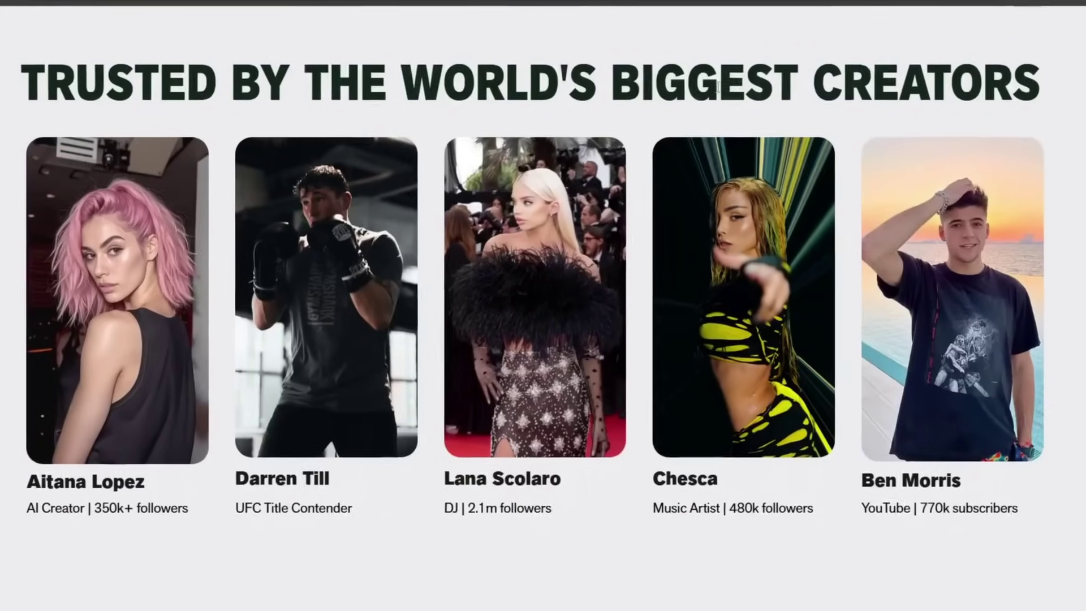
{"action": "double_click", "coordinate": [717, 86]}
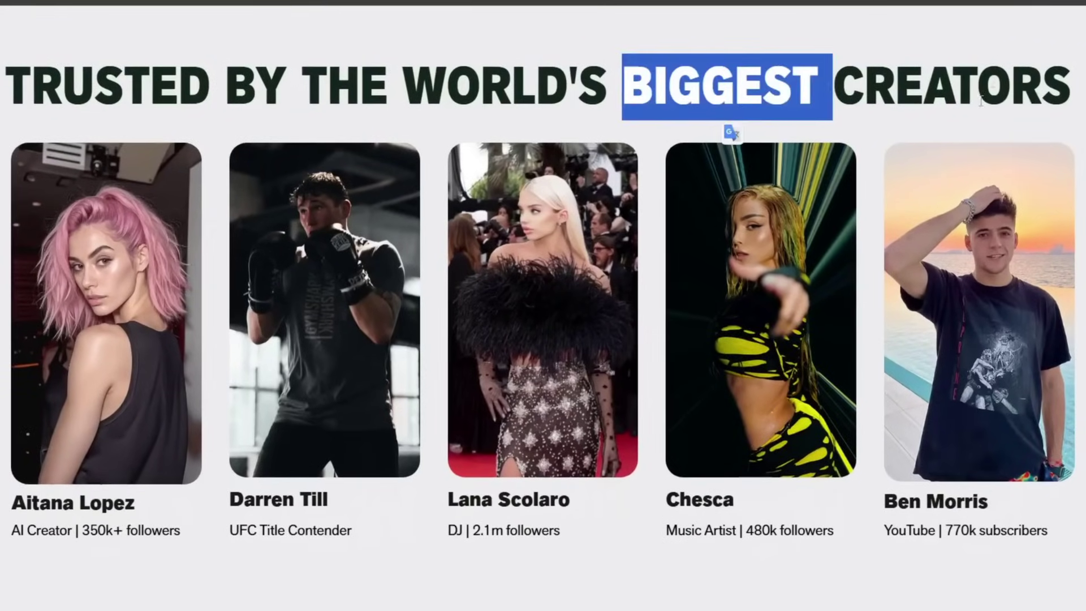
{"action": "left_click", "coordinate": [75, 150]}
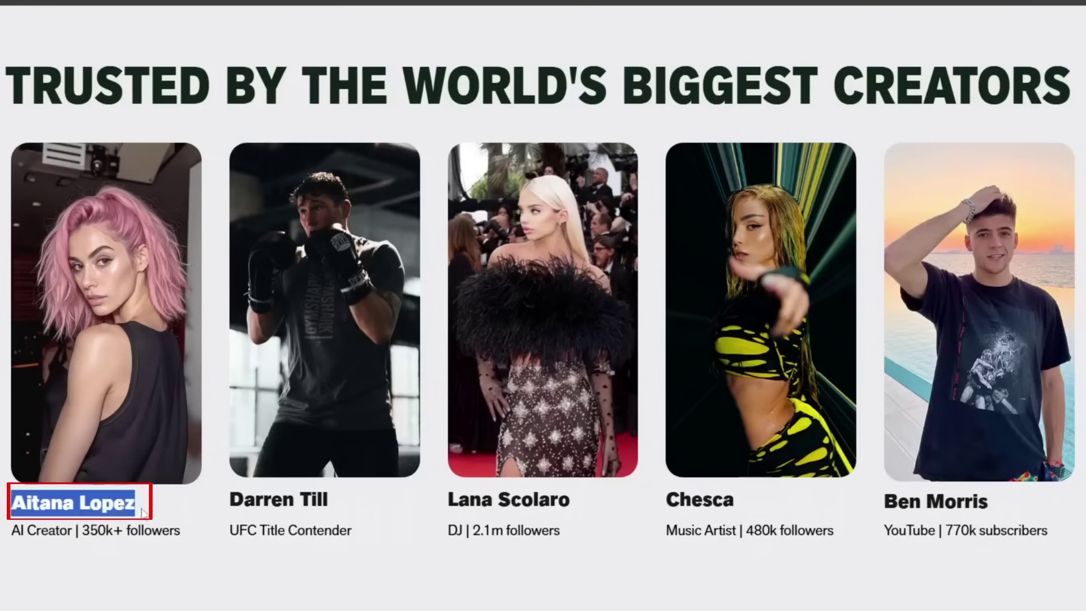
{"action": "left_click", "coordinate": [175, 514]}
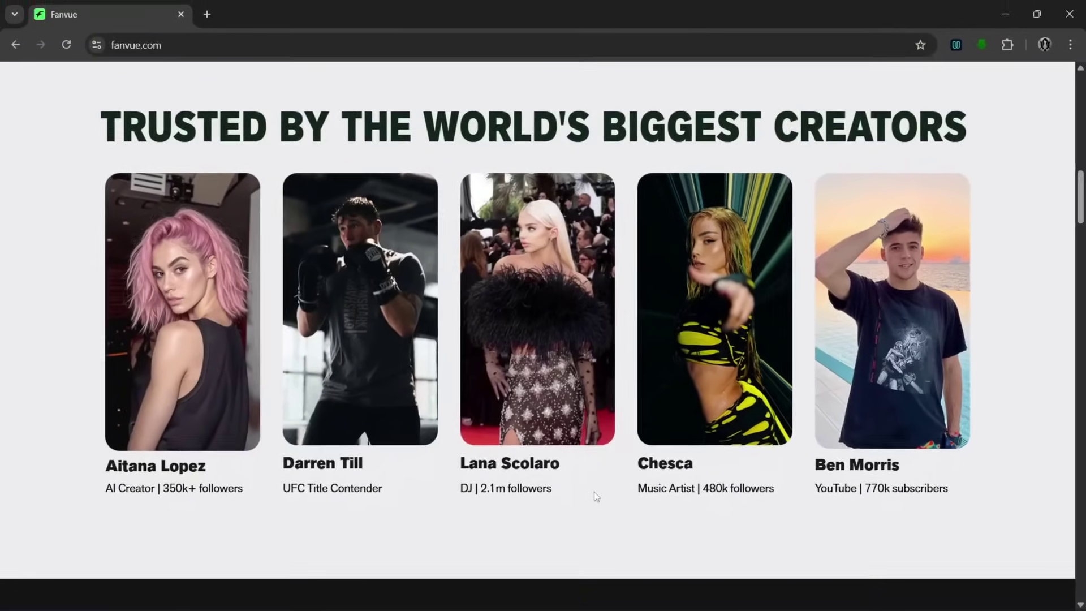
{"action": "scroll", "coordinate": [586, 496], "scroll_direction": "down", "scroll_amount": 8}
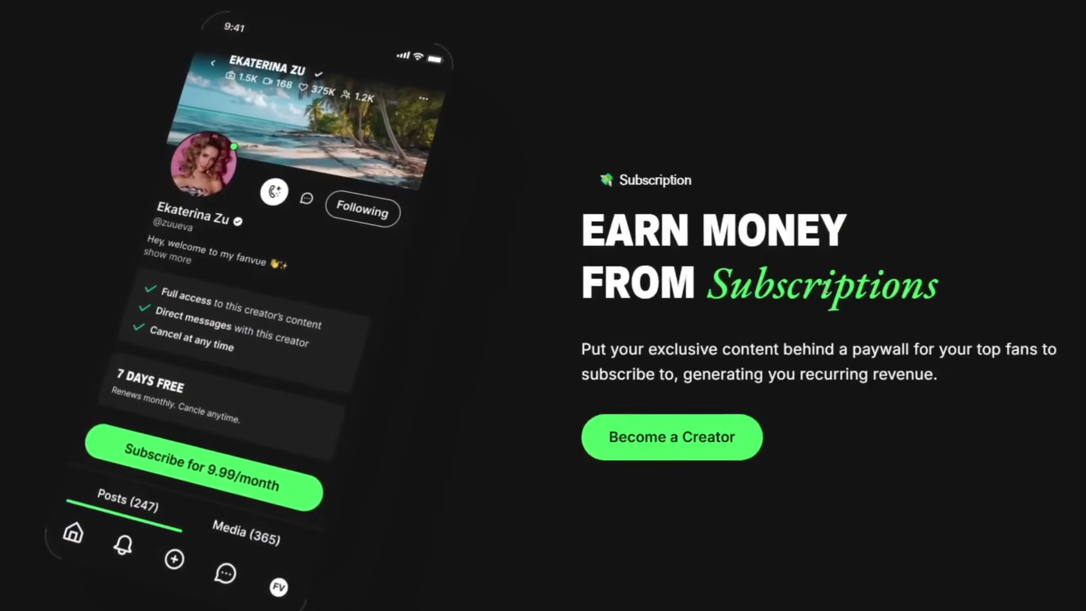
{"action": "scroll", "coordinate": [824, 286], "scroll_direction": "down", "scroll_amount": 10}
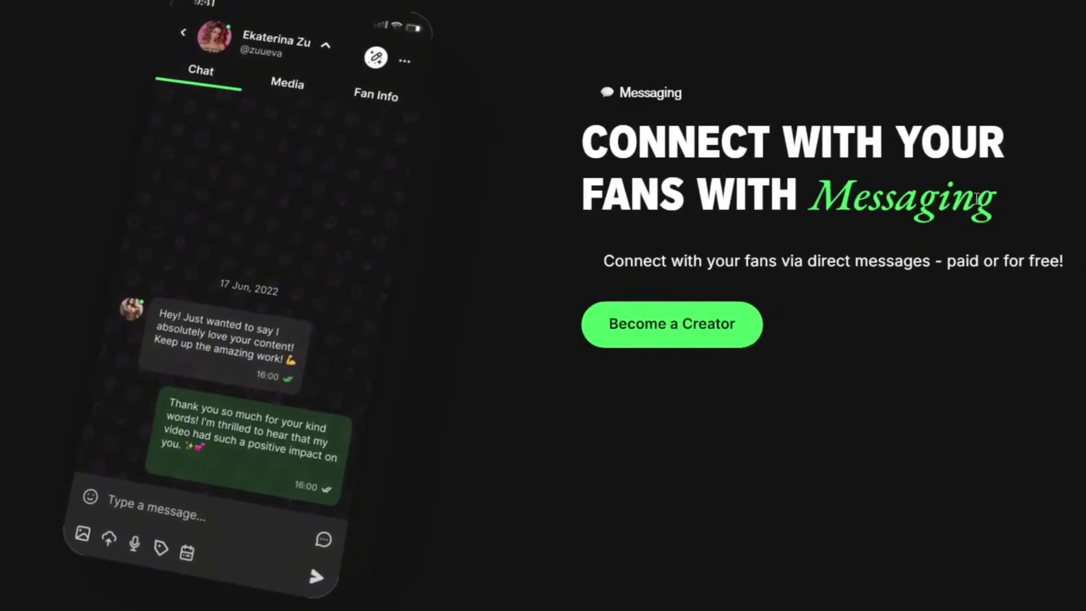
{"action": "scroll", "coordinate": [909, 277], "scroll_direction": "down", "scroll_amount": 5}
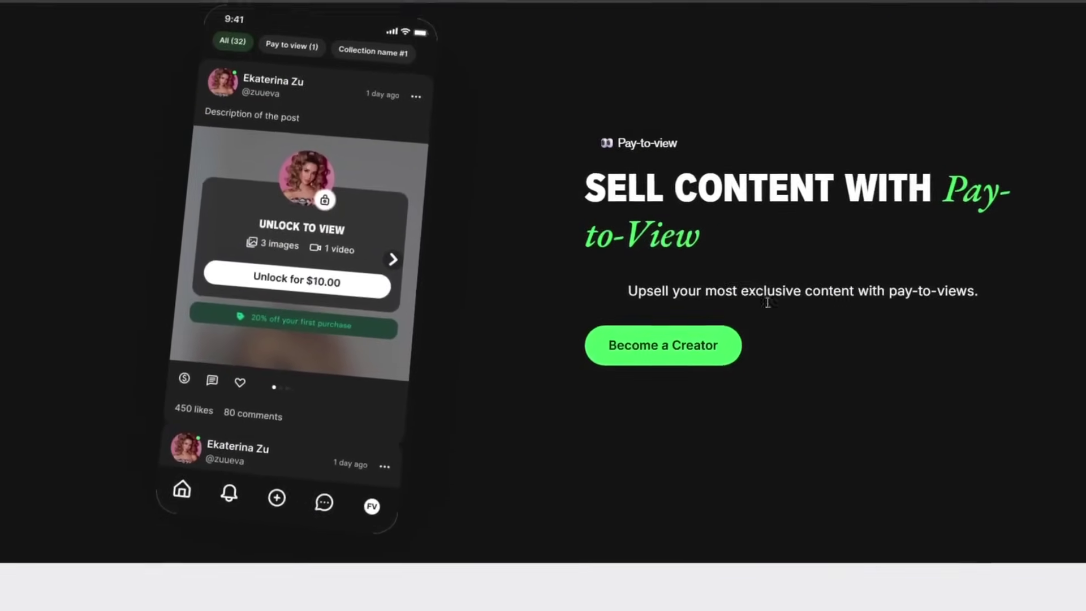
{"action": "scroll", "coordinate": [761, 296], "scroll_direction": "down", "scroll_amount": 5}
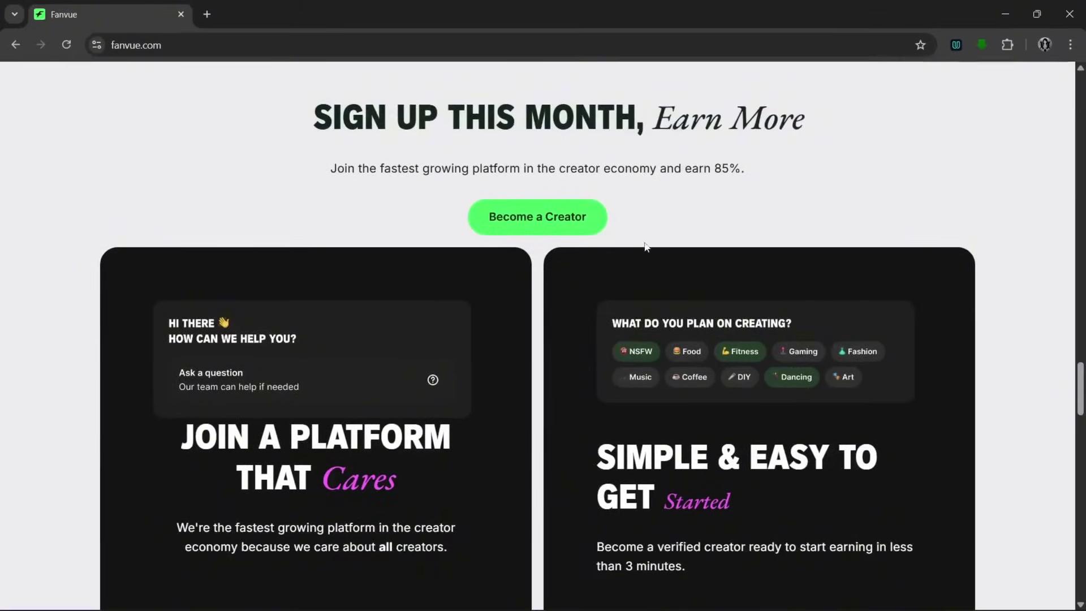
{"action": "scroll", "coordinate": [646, 246], "scroll_direction": "down", "scroll_amount": 1}
{"action": "scroll", "coordinate": [628, 181], "scroll_direction": "up", "scroll_amount": 1}
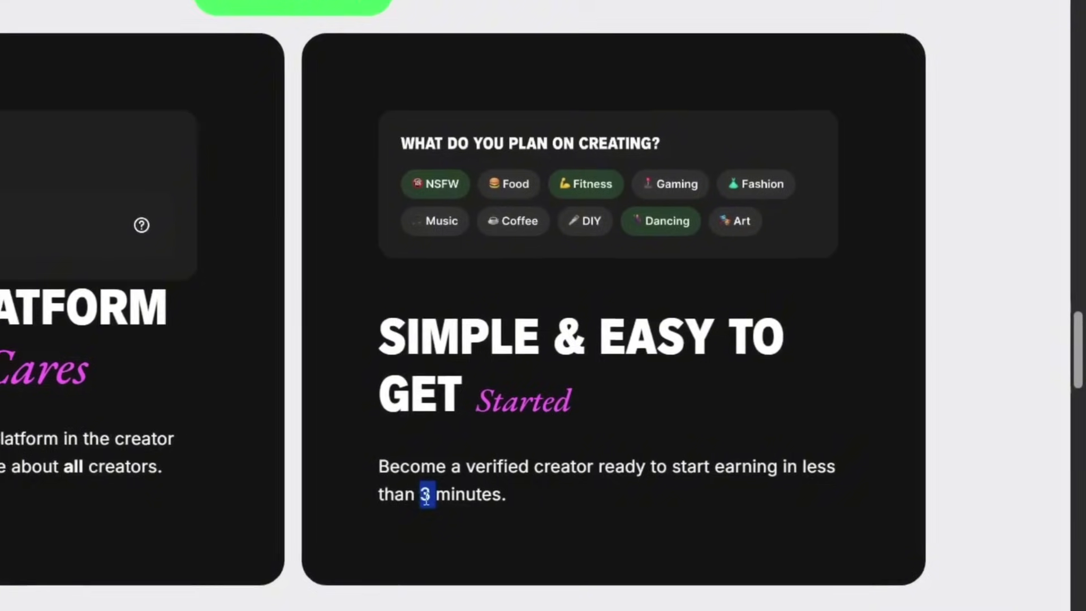
{"action": "left_click", "coordinate": [464, 523]}
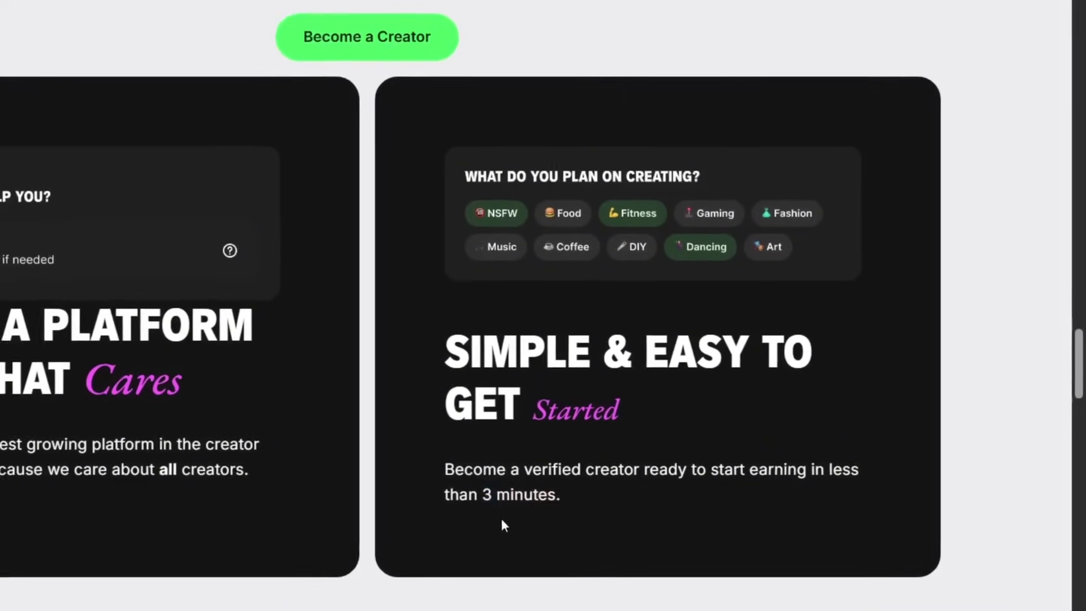